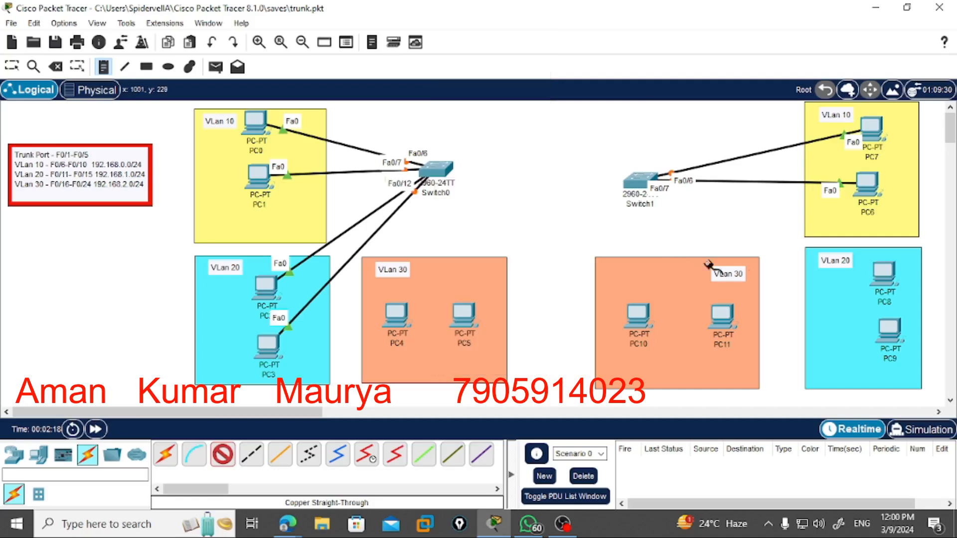
# Step: Connect the FastEthernet0 ports of PC8 and PC9 to Switch1's FastEthernet0/11 and FastEthernet0/12 with copper straight-through cables
pyautogui.click(879, 274)
pyautogui.click(901, 336)
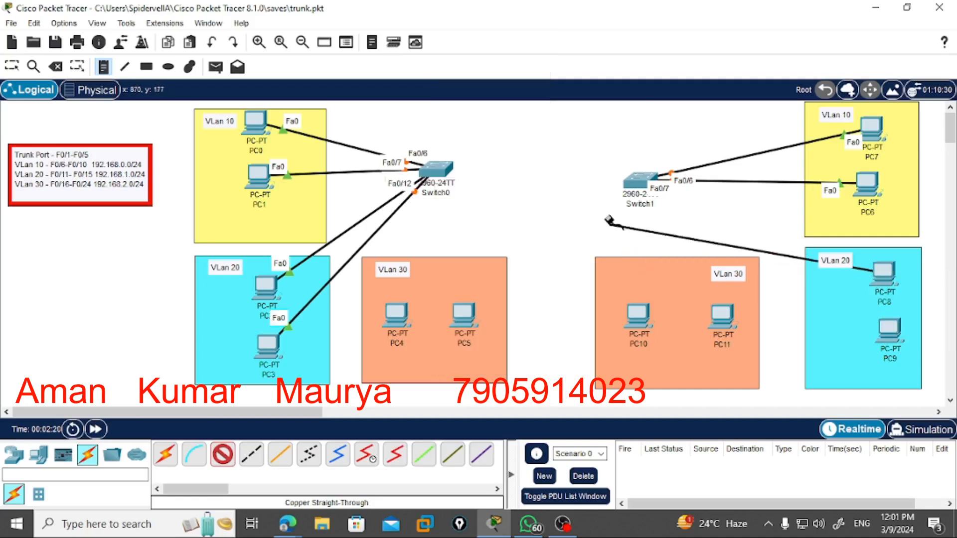
pyautogui.click(639, 179)
pyautogui.click(716, 148)
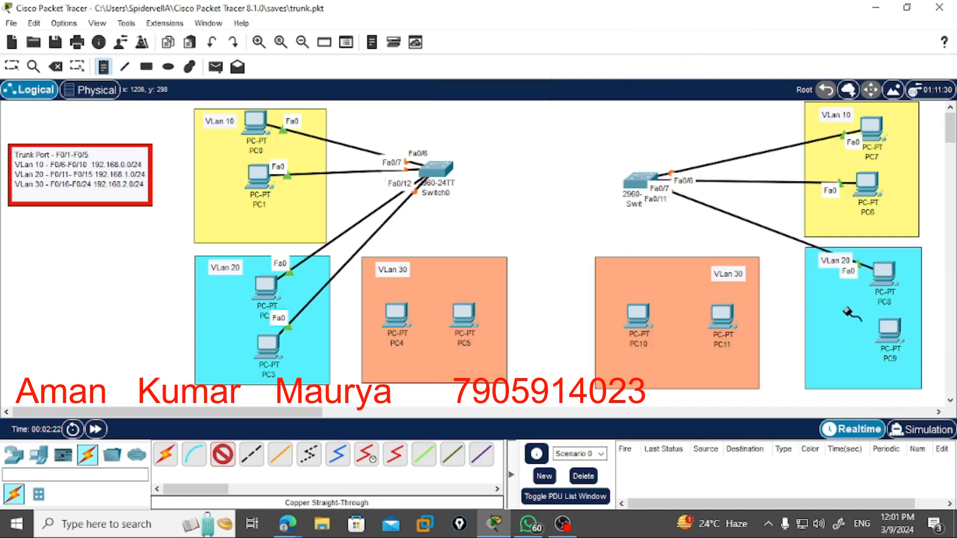
pyautogui.click(889, 329)
pyautogui.click(899, 387)
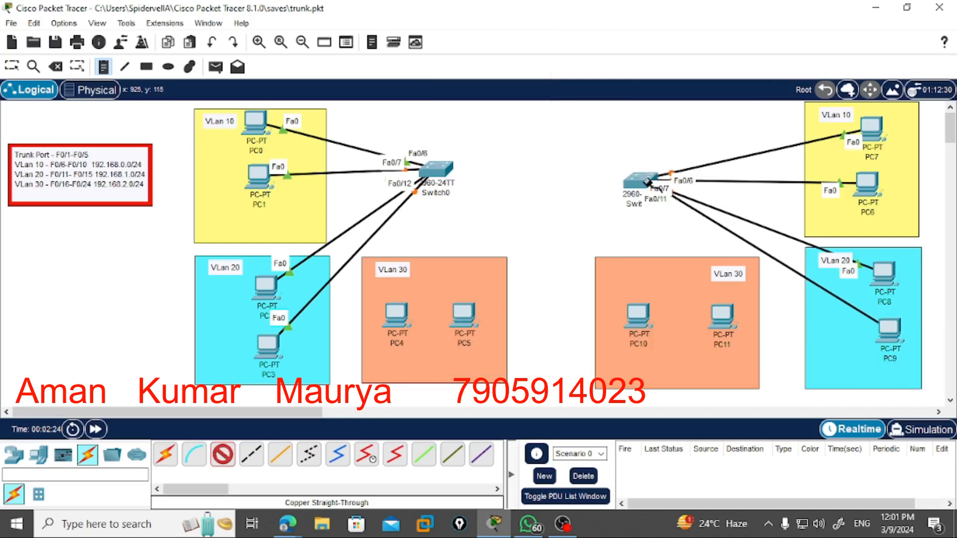
pyautogui.click(639, 181)
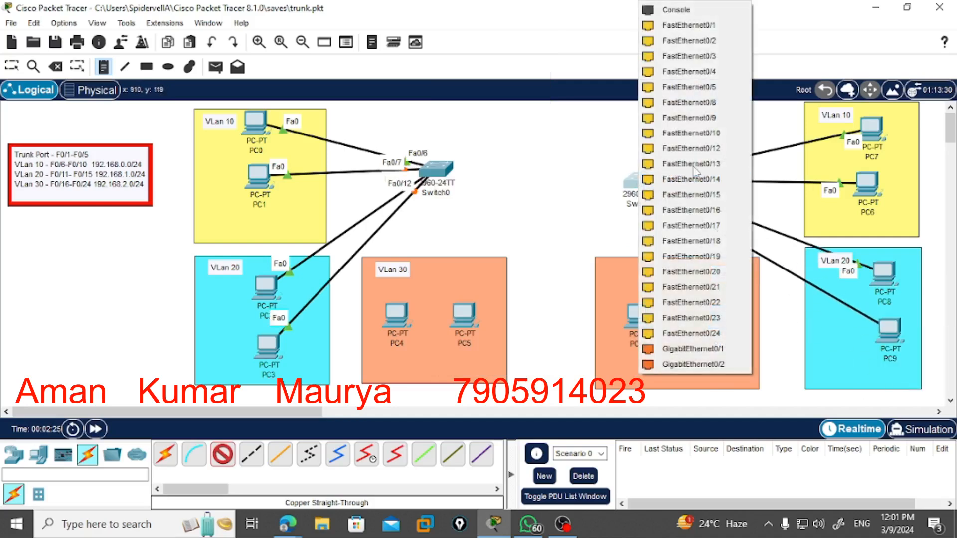
pyautogui.click(712, 149)
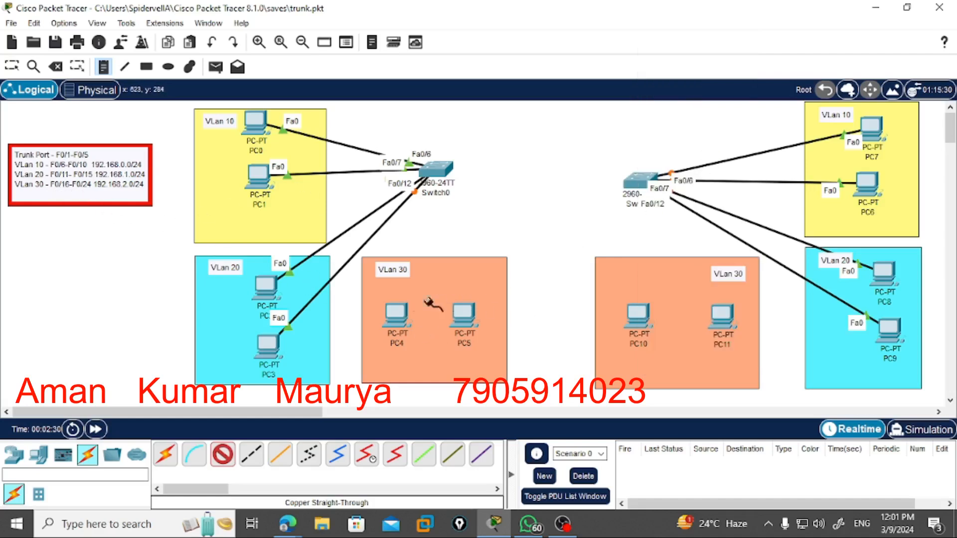
# Step: Cable the FastEthernet0 ports of PC4 and PC5 to Switch0's FastEthernet0/16 and FastEthernet0/17 with copper straight-through
pyautogui.click(396, 316)
pyautogui.click(438, 365)
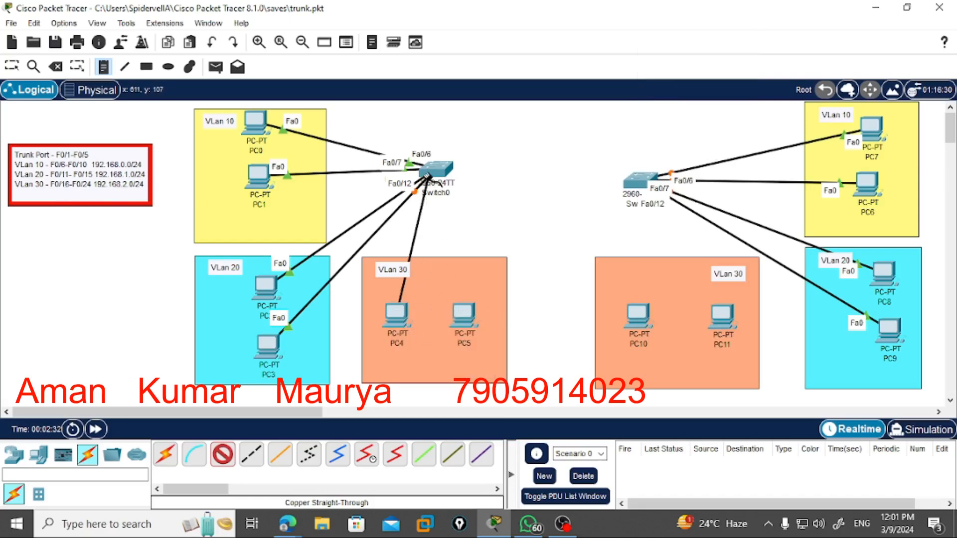
pyautogui.click(431, 174)
pyautogui.click(509, 370)
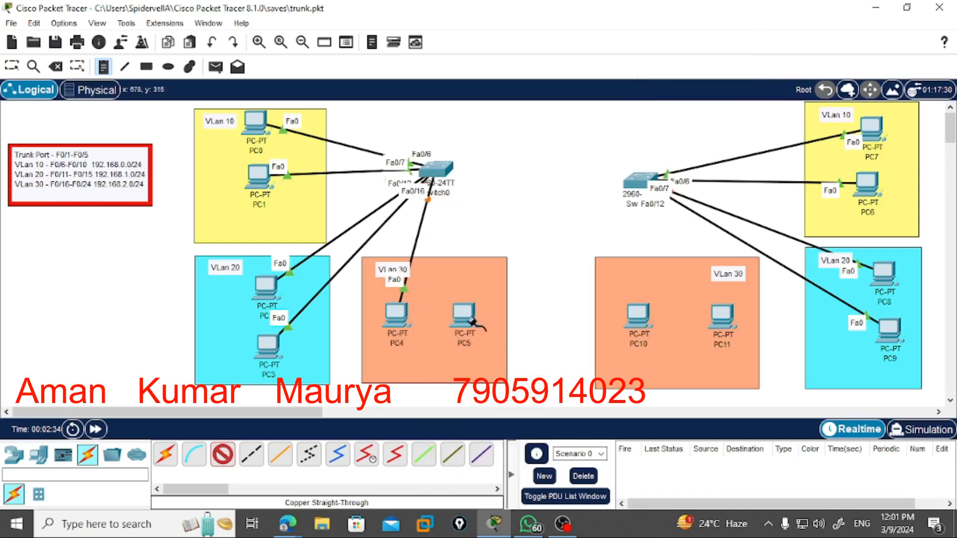
pyautogui.click(462, 315)
pyautogui.click(501, 370)
pyautogui.click(439, 171)
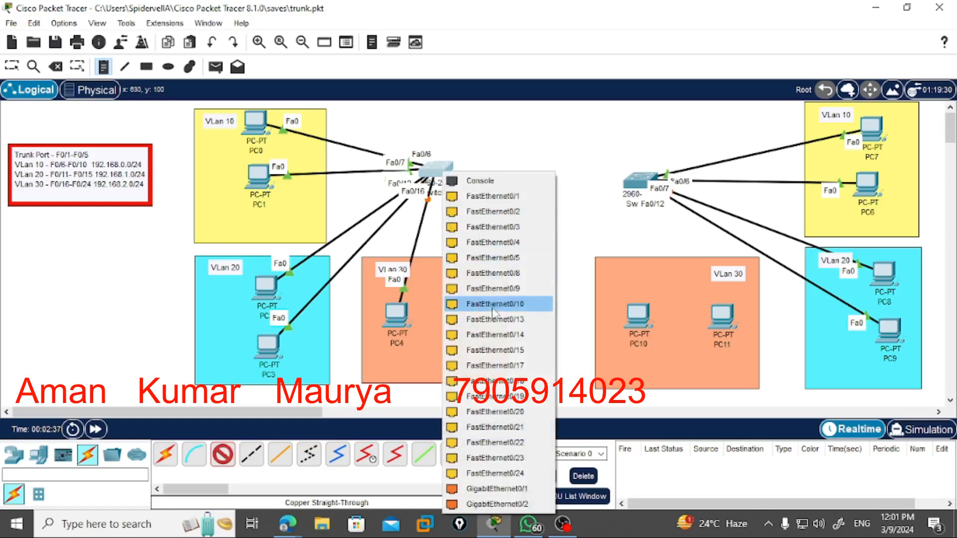
pyautogui.click(495, 365)
# Step: Cable the FastEthernet0 ports of PC10 and PC11 to Switch1's FastEthernet0/16 and FastEthernet0/17 with copper straight-through
pyautogui.click(638, 318)
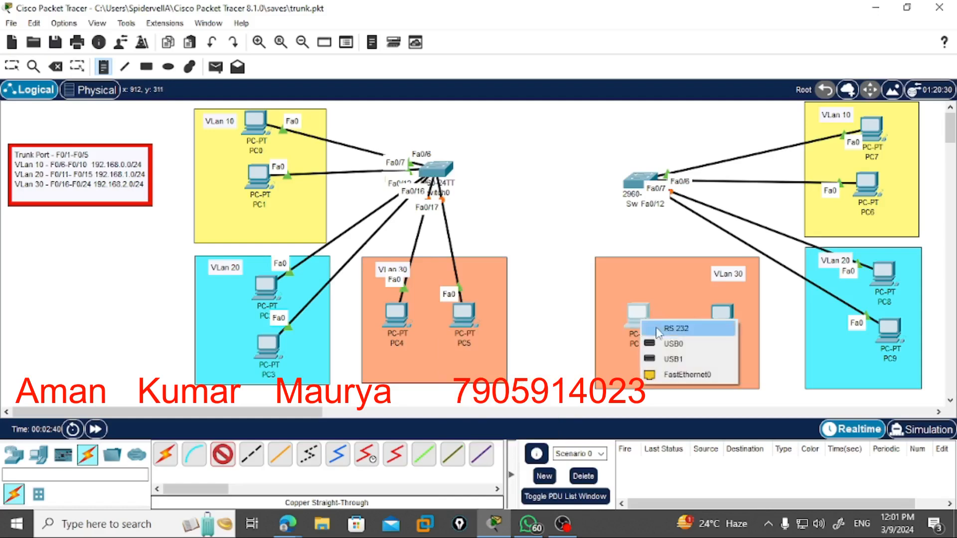
pyautogui.click(665, 374)
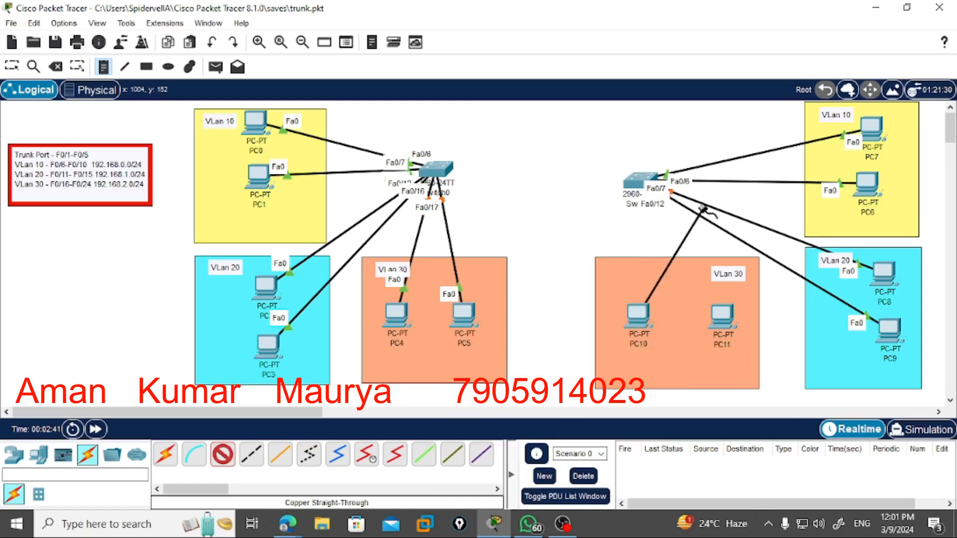
pyautogui.click(639, 181)
pyautogui.click(696, 379)
pyautogui.click(722, 324)
pyautogui.click(748, 378)
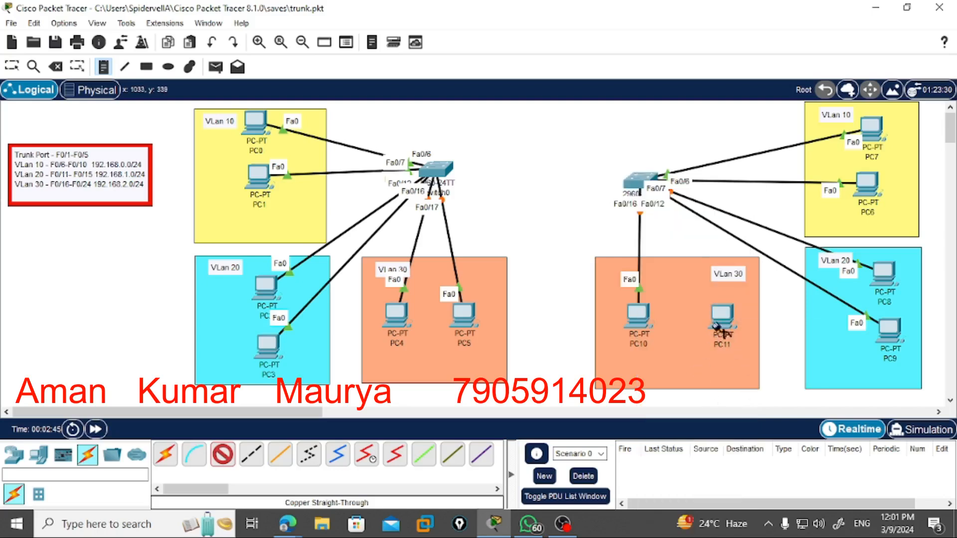
pyautogui.click(640, 181)
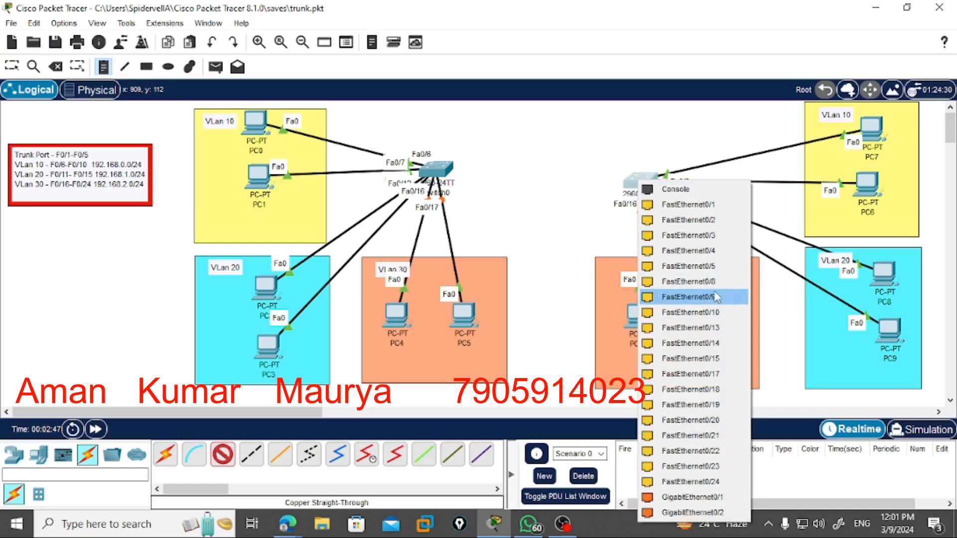
pyautogui.click(717, 374)
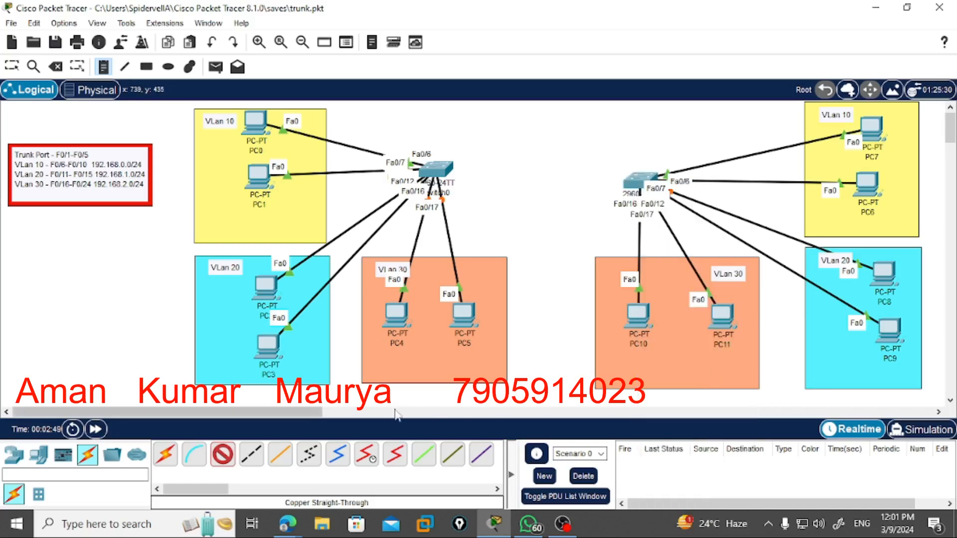
# Step: Link Switch0 Fa0/1 to Switch1 Fa0/1 with a copper cross-over cable and move Switch1 up level with Switch0
pyautogui.click(251, 454)
pyautogui.click(446, 171)
pyautogui.click(514, 190)
pyautogui.click(632, 185)
pyautogui.click(670, 198)
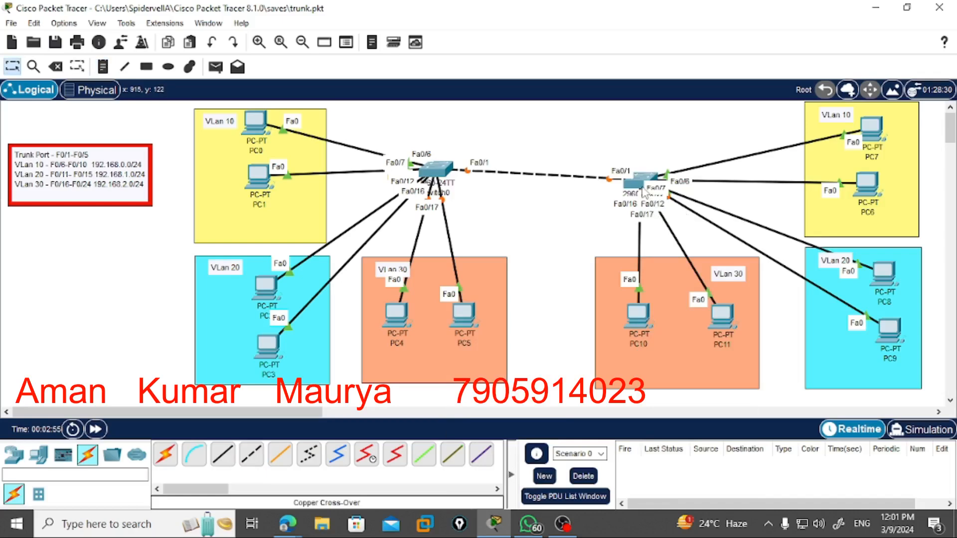
pyautogui.moveTo(642, 186); pyautogui.dragTo(642, 176)
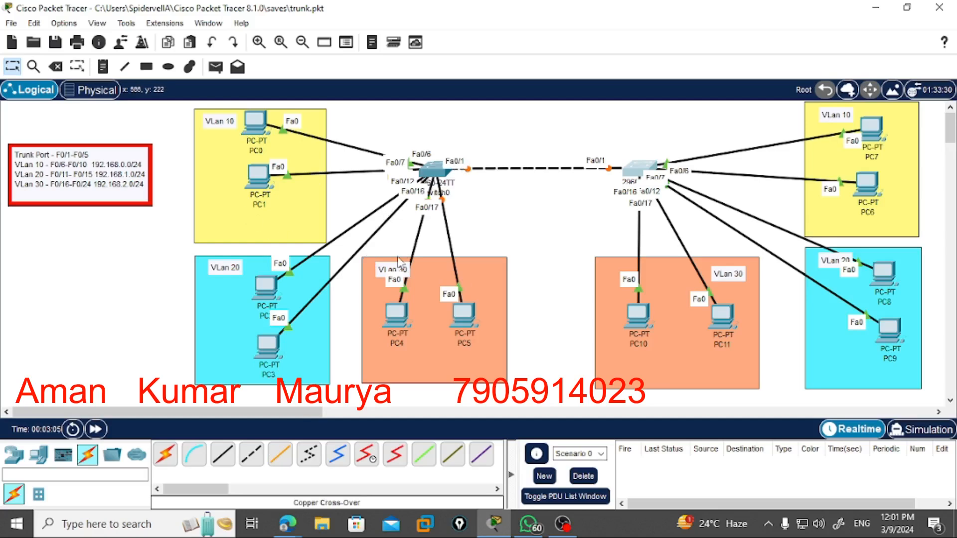
# Step: Open a blank Notepad document and write the command lines "enable" and "config ter"
pyautogui.press('super+r')
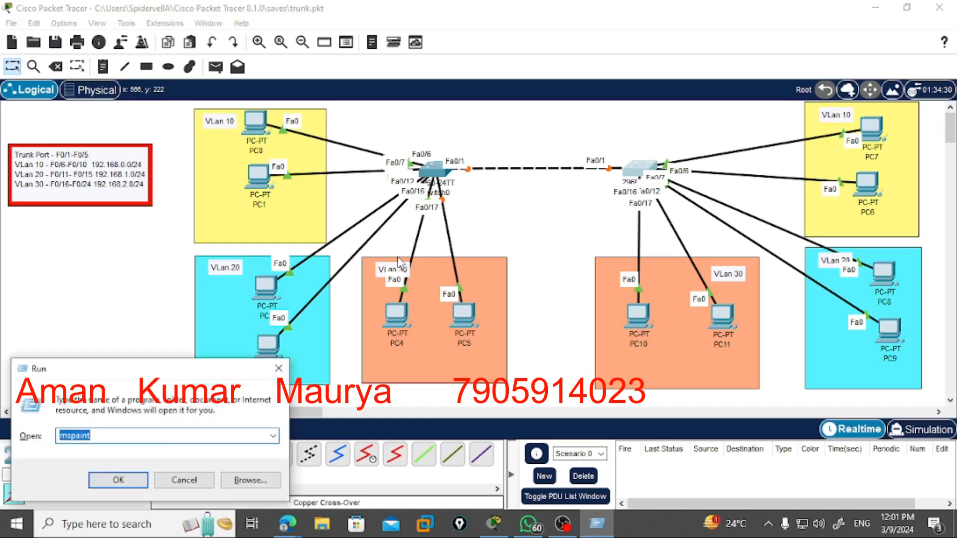
pyautogui.write('notepad')
pyautogui.press('Return')
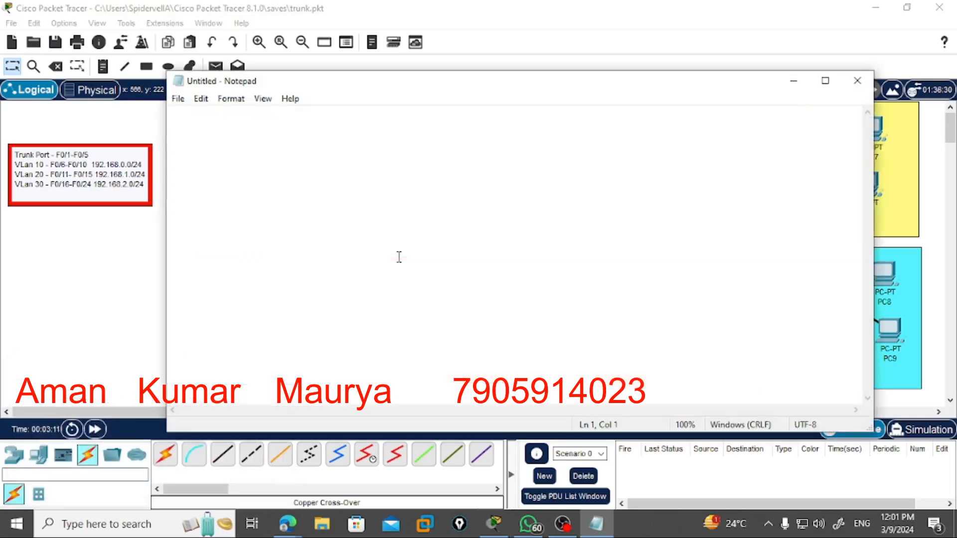
pyautogui.write('enable')
pyautogui.press('Return')
pyautogui.write('config ter')
pyautogui.press('Return')
# Step: Add the lines "vlan 10", "switchport mode access" and "switchport access vlan 10" to the Notepad command list
pyautogui.write('vlan')
pyautogui.write(' 10')
pyautogui.write('switchport ')
pyautogui.write('mof')
pyautogui.press('BackSpace')
pyautogui.write('de accesswitchport m')
pyautogui.press('BackSpace')
pyautogui.write('acces')
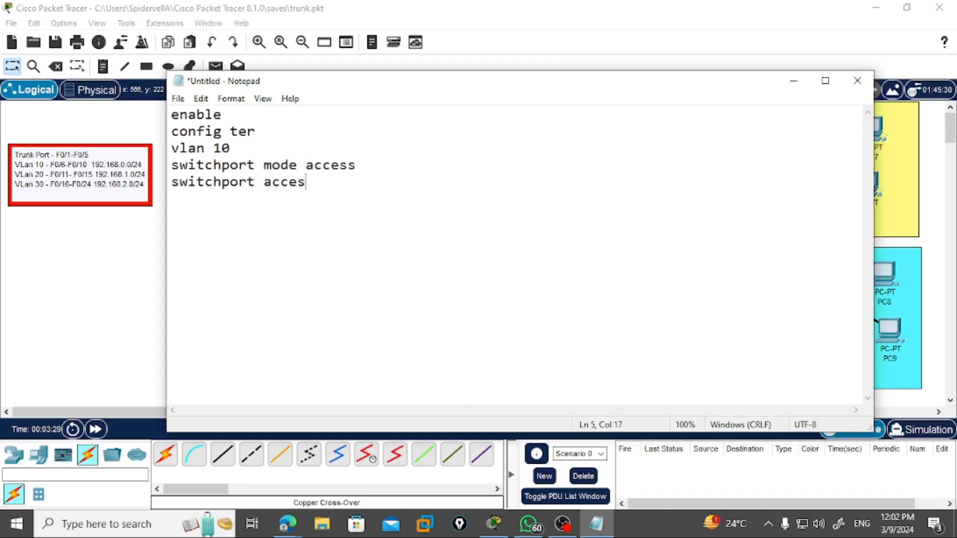
pyautogui.write('s vlan 10')
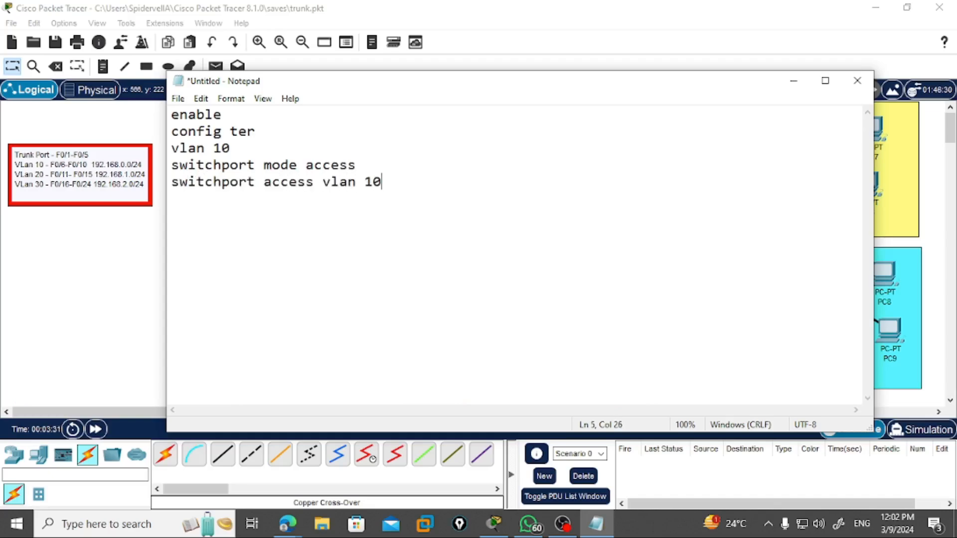
# Step: Insert the line "name sales" directly below "vlan 10" in the command list
pyautogui.moveTo(381, 186); pyautogui.dragTo(164, 149)
pyautogui.click(243, 151)
pyautogui.press('Return')
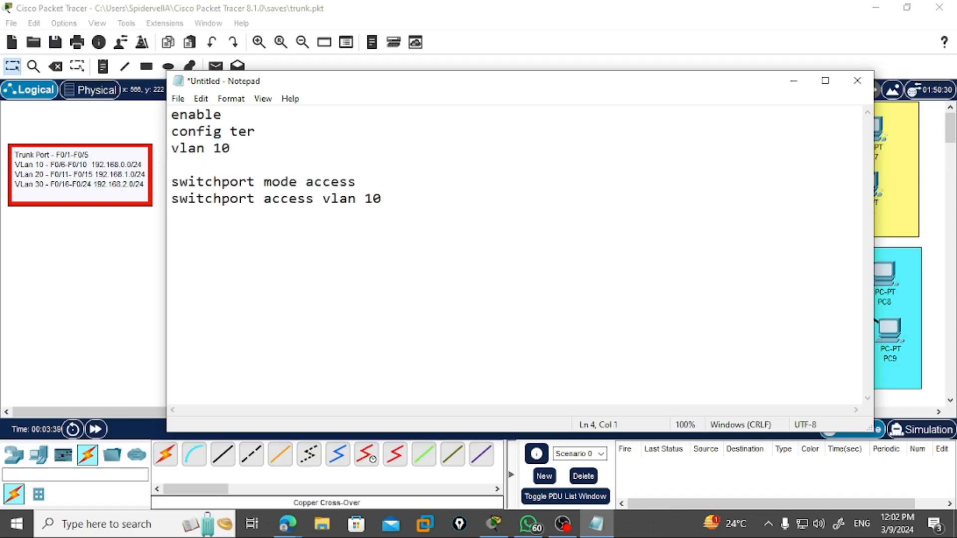
pyautogui.write('name saesl')
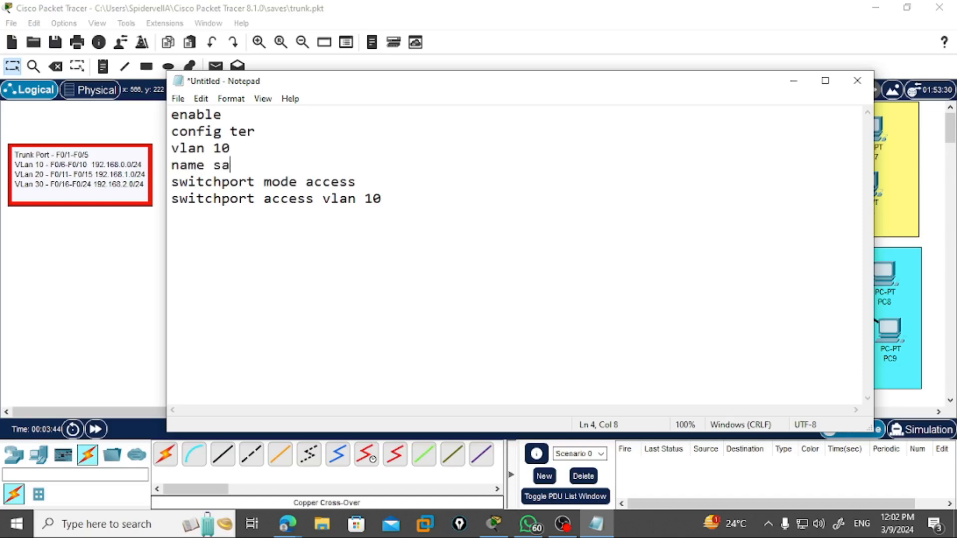
pyautogui.press('BackSpace')
pyautogui.press('BackSpace')
pyautogui.press('BackSpace')
pyautogui.write('les')
pyautogui.press('Delete')
# Step: Insert the lines "vlan 20" and "name HR" below the sales VLAN entry
pyautogui.press('Return')
pyautogui.write('vlan 20')
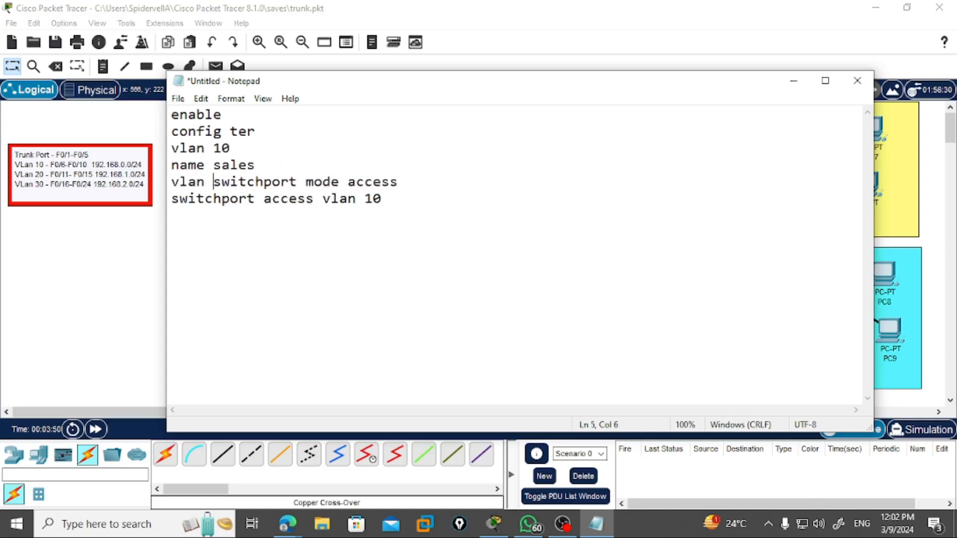
pyautogui.press('Return')
pyautogui.write('name ')
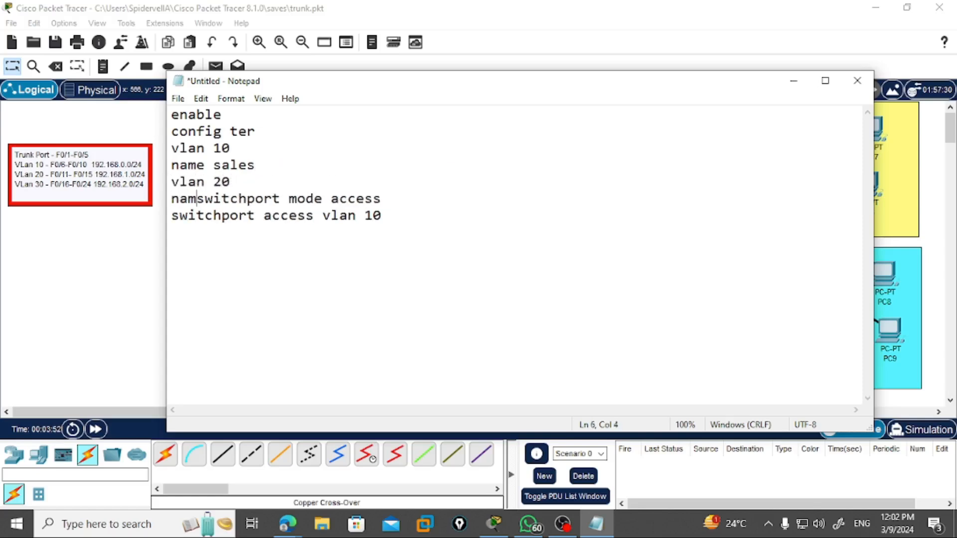
pyautogui.write('HR')
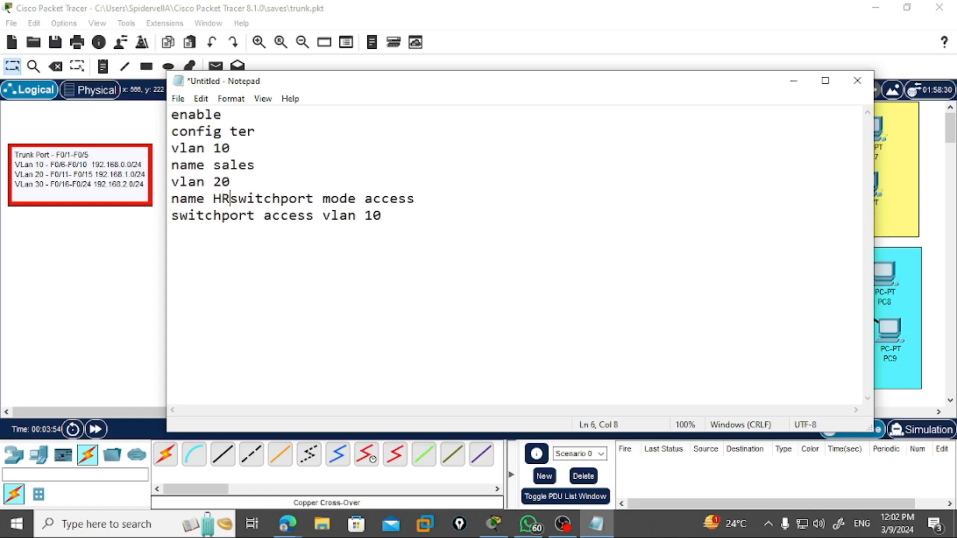
# Step: Insert the lines "vlan 30" and "name Marketting" below the HR VLAN entry, with the vlan keyword in lowercase
pyautogui.press('Return')
pyautogui.write('VLAN')
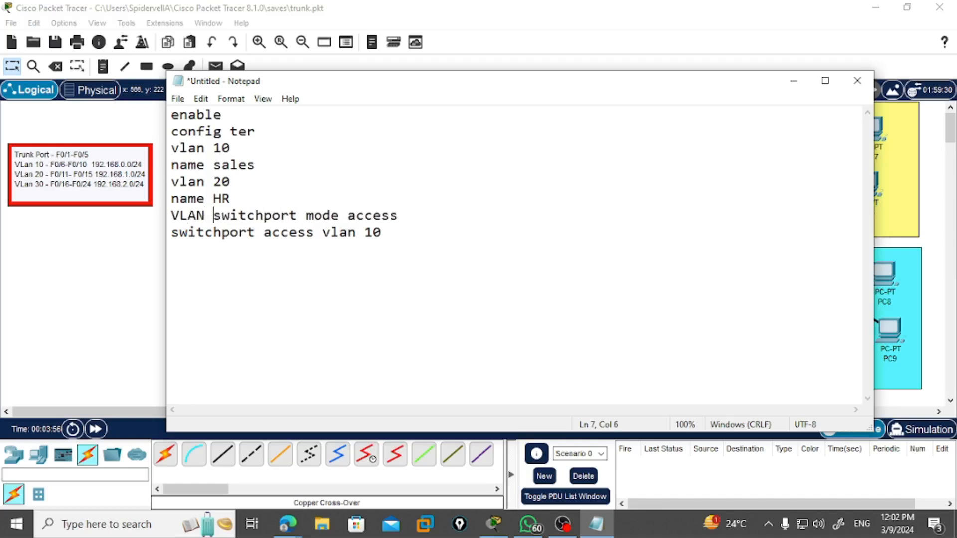
pyautogui.press('BackSpace')
pyautogui.press('BackSpace')
pyautogui.press('BackSpace')
pyautogui.press('BackSpace')
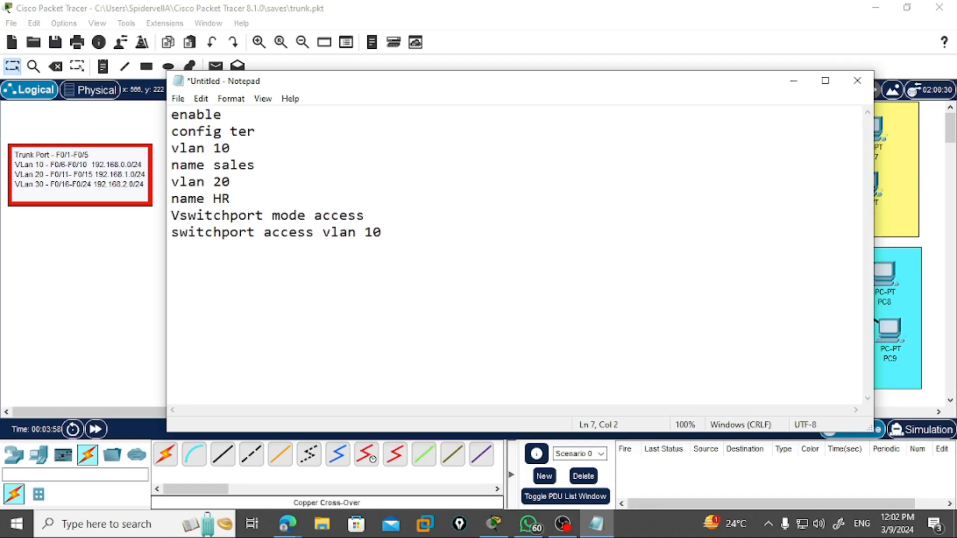
pyautogui.press('BackSpace')
pyautogui.write('vlan 30')
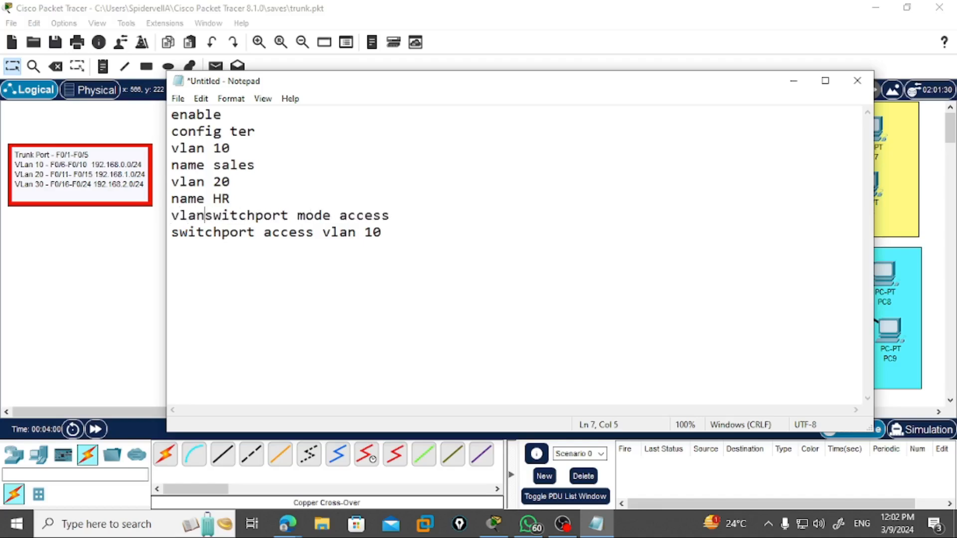
pyautogui.press('Return')
pyautogui.write('name ')
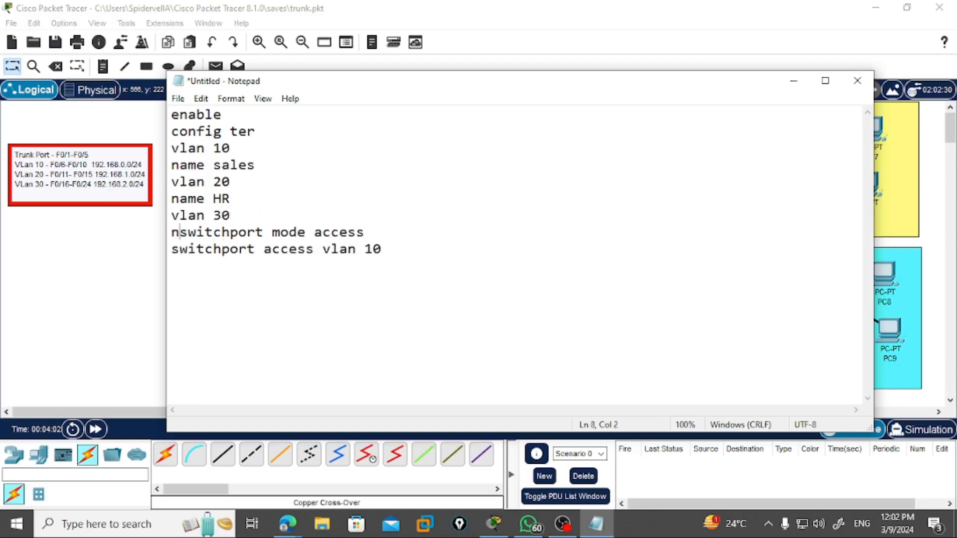
pyautogui.write('Mark')
pyautogui.write('ettin')
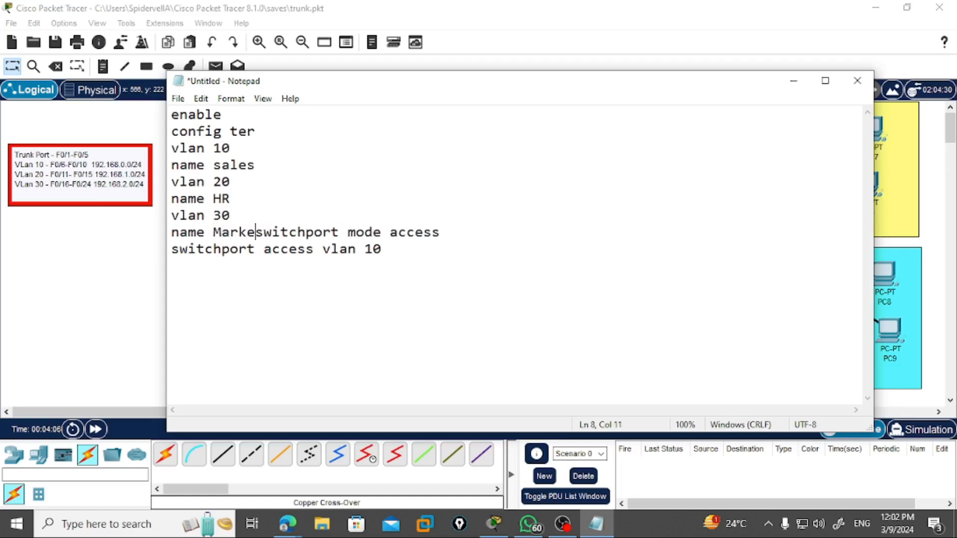
pyautogui.write('g')
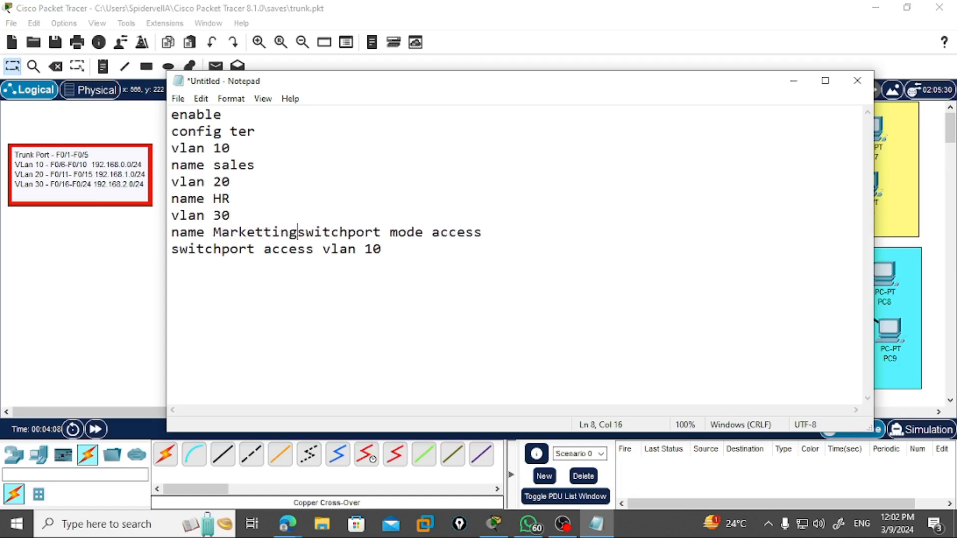
# Step: Insert the line "interface range f0/6-10" above the "switchport mode access" line
pyautogui.press('Return')
pyautogui.write('interfa')
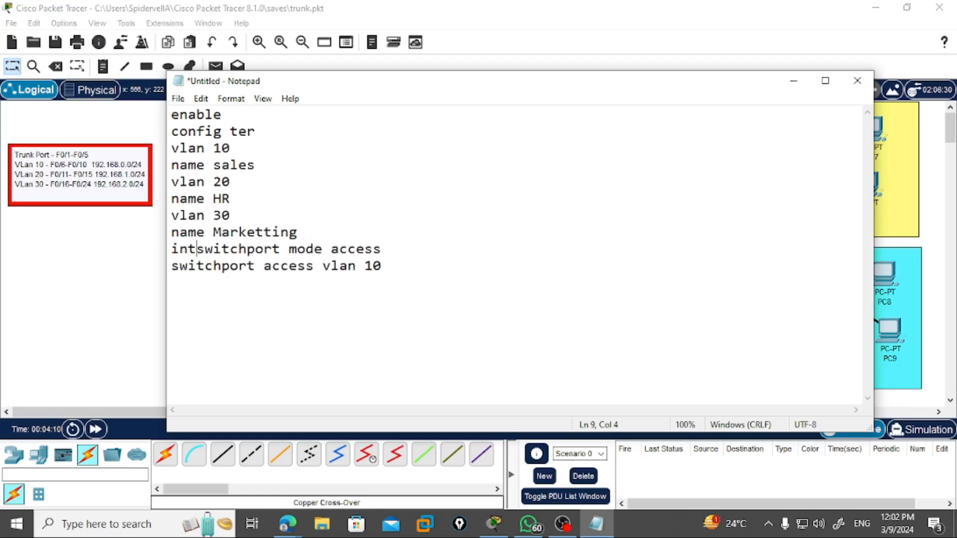
pyautogui.write('ce range f')
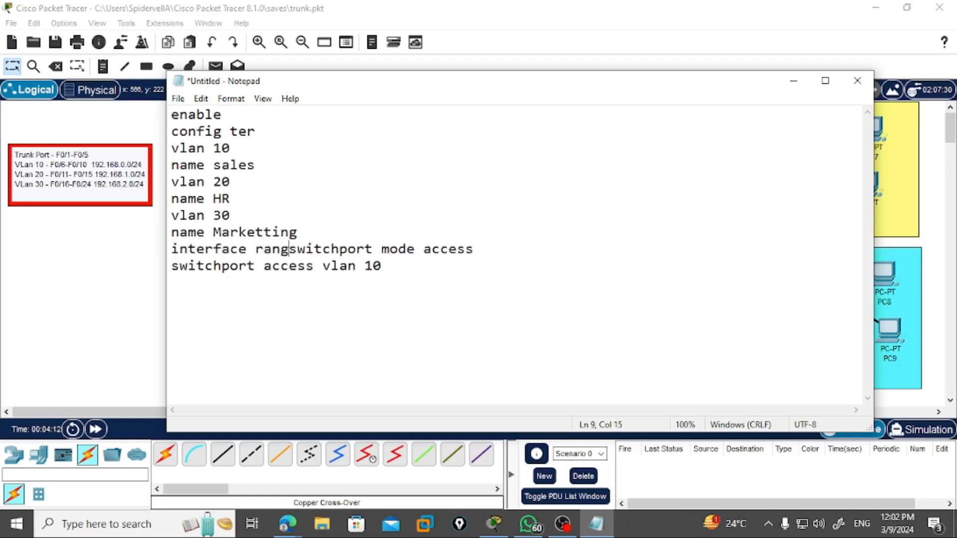
pyautogui.write('0/6-')
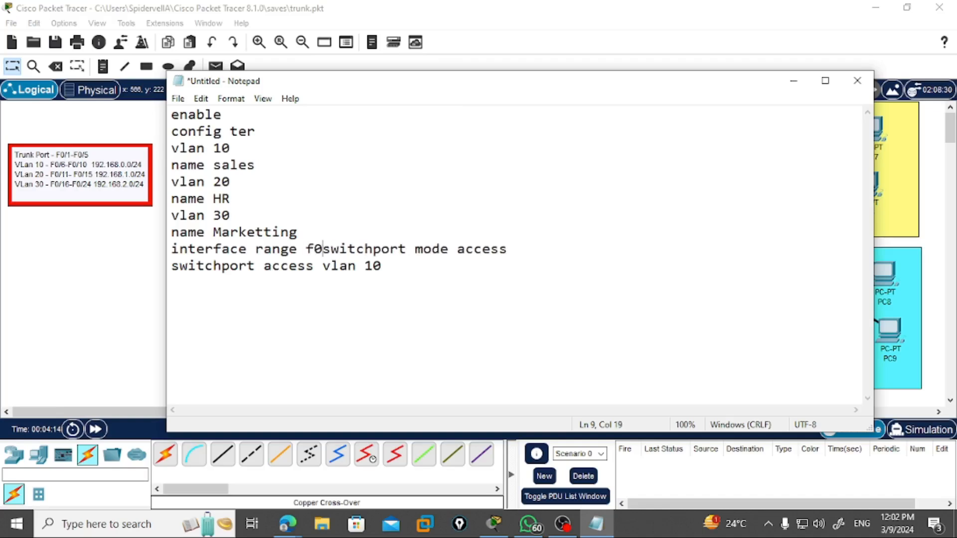
pyautogui.write('10')
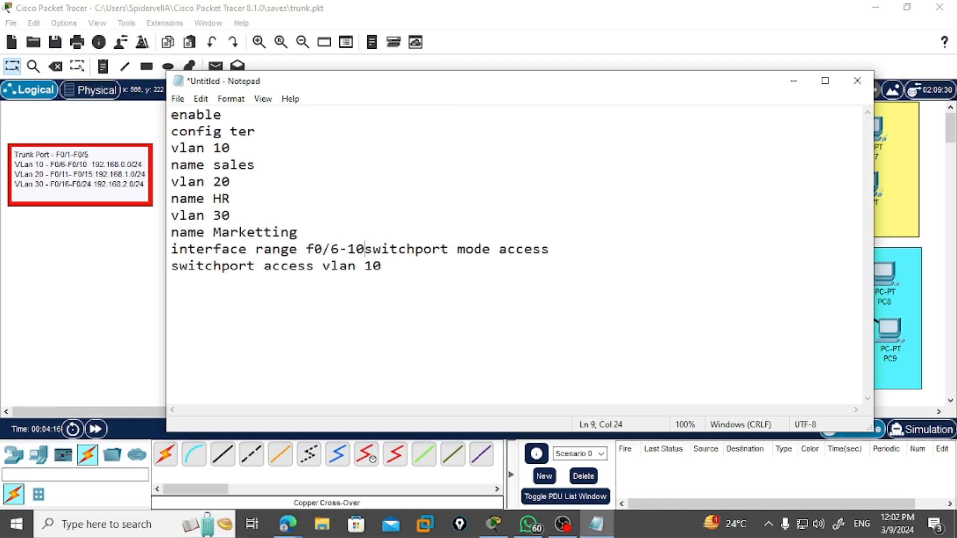
pyautogui.press('Return')
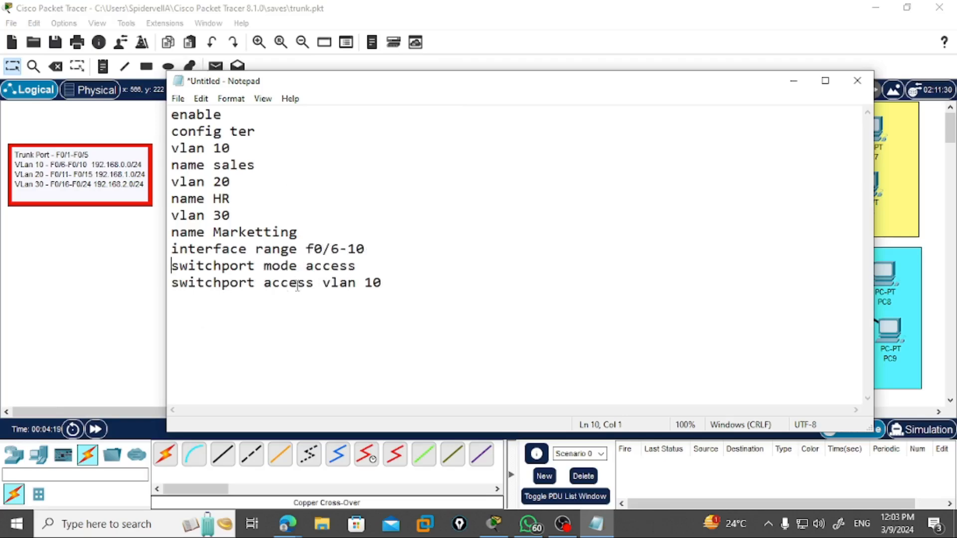
# Step: Duplicate the three-line f0/6-10 block for VLAN 10 directly below itself in the command list
pyautogui.moveTo(173, 247); pyautogui.dragTo(388, 285)
pyautogui.hotkey('ctrl', 'c')
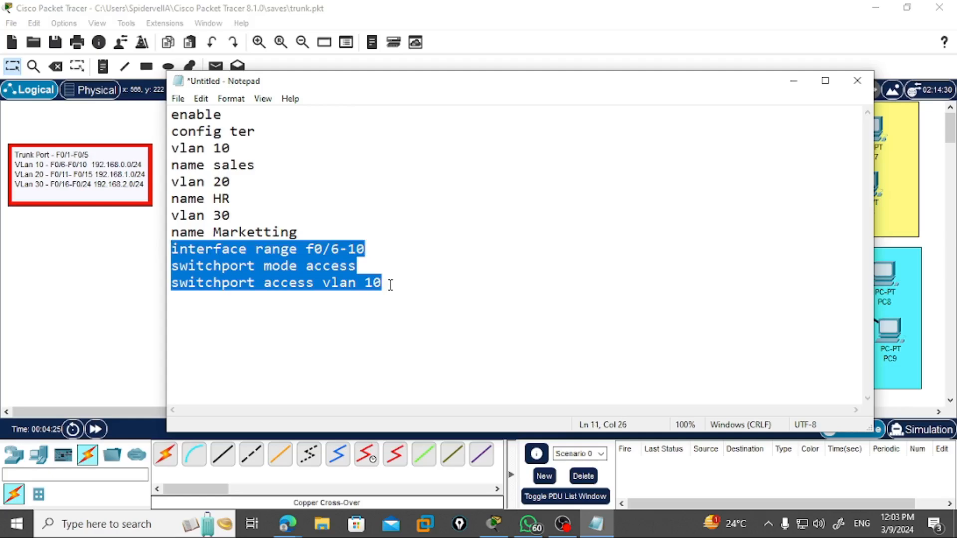
pyautogui.click(437, 290)
pyautogui.press('Return')
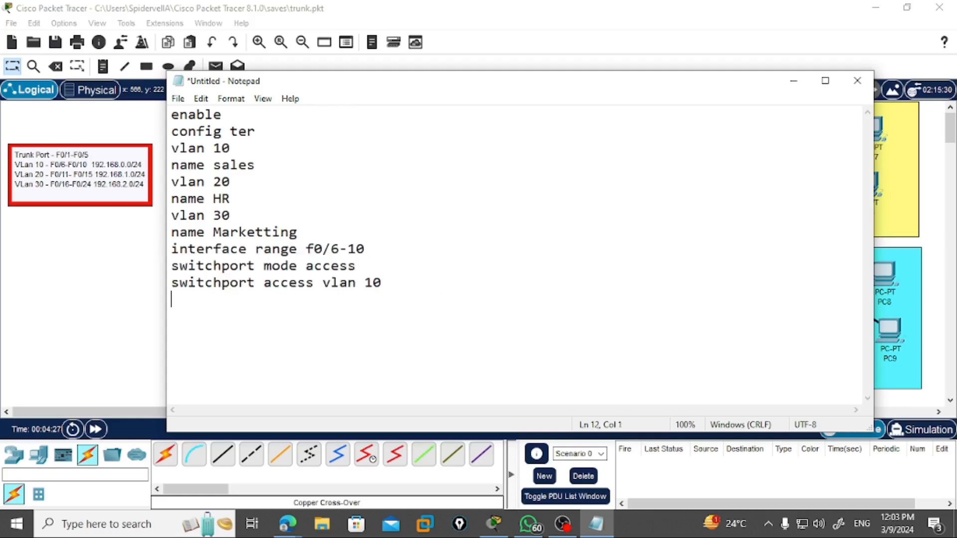
pyautogui.hotkey('ctrl', 'v')
# Step: Change the copied block to interface range f0/11-15 and access vlan 20
pyautogui.click(373, 298)
pyautogui.press('BackSpace')
pyautogui.press('BackSpace')
pyautogui.press('BackSpace')
pyautogui.press('BackSpace')
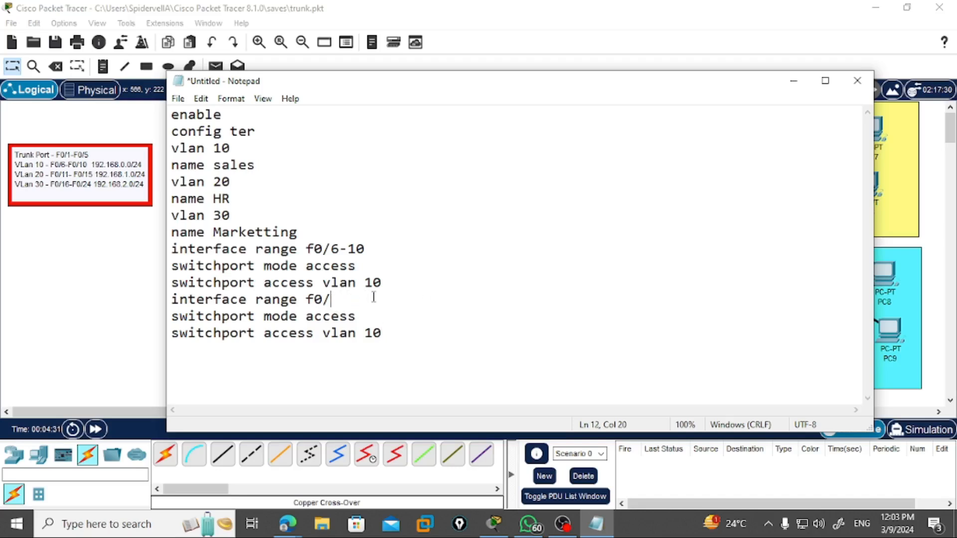
pyautogui.write('11-15')
pyautogui.click(389, 333)
pyautogui.press('BackSpace')
pyautogui.press('BackSpace')
pyautogui.write('20')
# Step: Add another copy of the port block at the end, with interface range f0/16-24 and access vlan 30
pyautogui.press('Return')
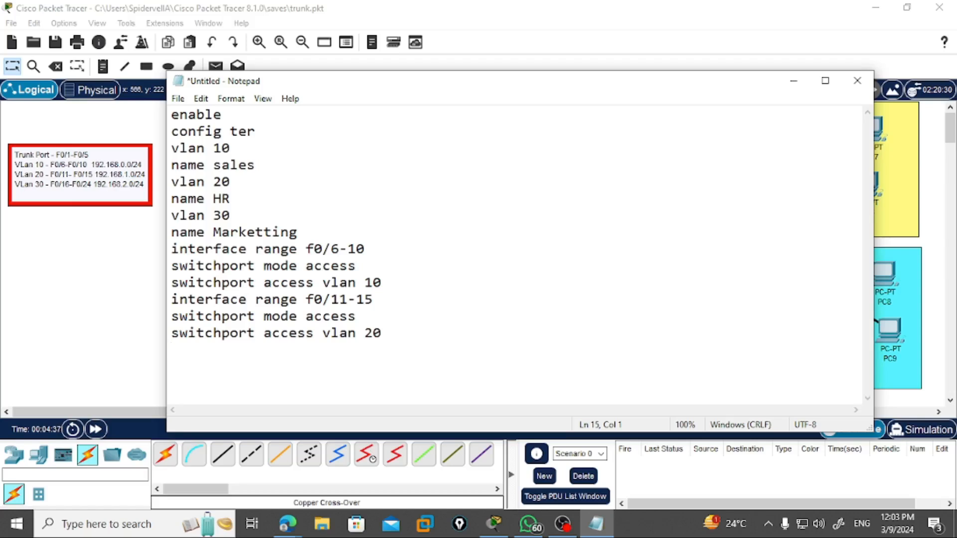
pyautogui.hotkey('ctrl', 'v')
pyautogui.press('BackSpace')
pyautogui.press('BackSpace')
pyautogui.press('BackSpace')
pyautogui.press('BackSpace')
pyautogui.write('16-24')
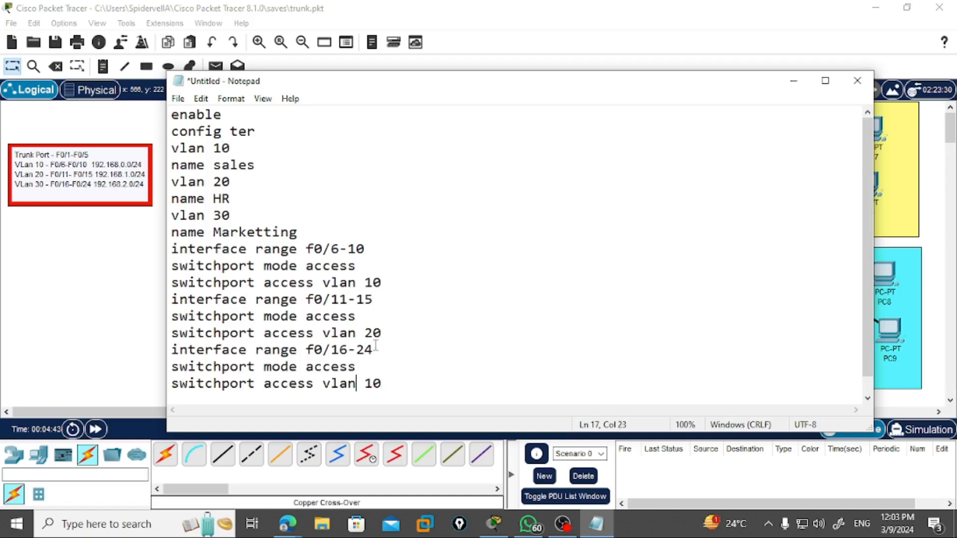
pyautogui.press('BackSpace')
pyautogui.press('BackSpace')
pyautogui.write('30')
# Step: Insert a copy of the port block below "name Marketting" and set its interface range to f0/1-5
pyautogui.click(311, 232)
pyautogui.press('Return')
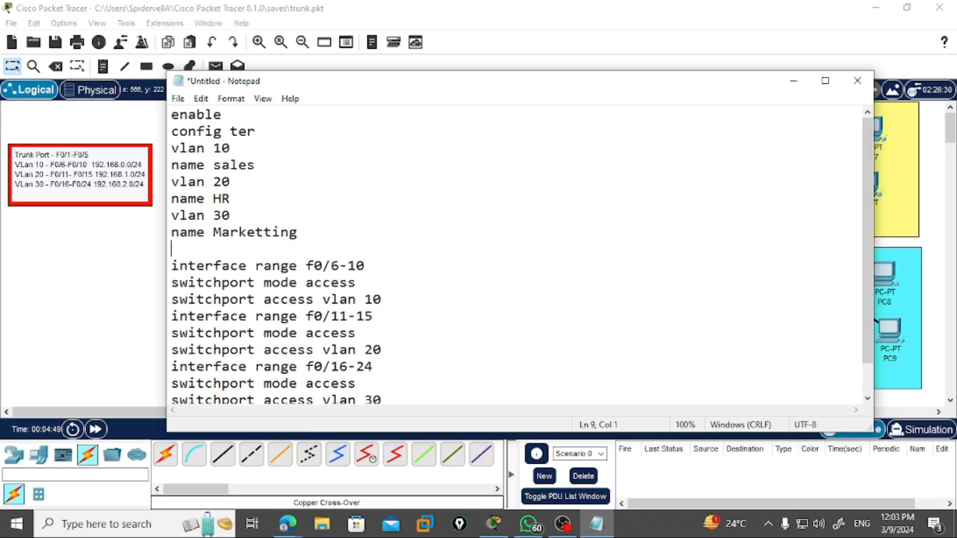
pyautogui.hotkey('ctrl', 'v')
pyautogui.click(375, 248)
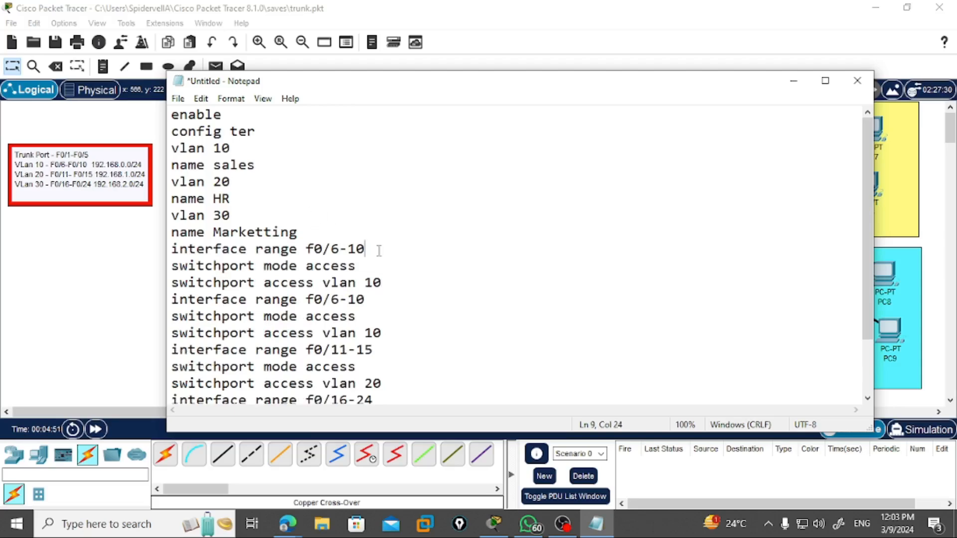
pyautogui.press('BackSpace')
pyautogui.press('BackSpace')
pyautogui.press('BackSpace')
pyautogui.press('BackSpace')
pyautogui.write('1-5')
# Step: Change the f0/1-5 block's mode line to "switchport mode Trunk"
pyautogui.click(368, 263)
pyautogui.press('BackSpace')
pyautogui.press('BackSpace')
pyautogui.press('BackSpace')
pyautogui.press('BackSpace')
pyautogui.press('BackSpace')
pyautogui.press('BackSpace')
pyautogui.write('Trunk')
# Step: Delete the leftover "switchport access vlan 10" line from the f0/1-5 trunk block
pyautogui.moveTo(171, 282); pyautogui.dragTo(398, 325)
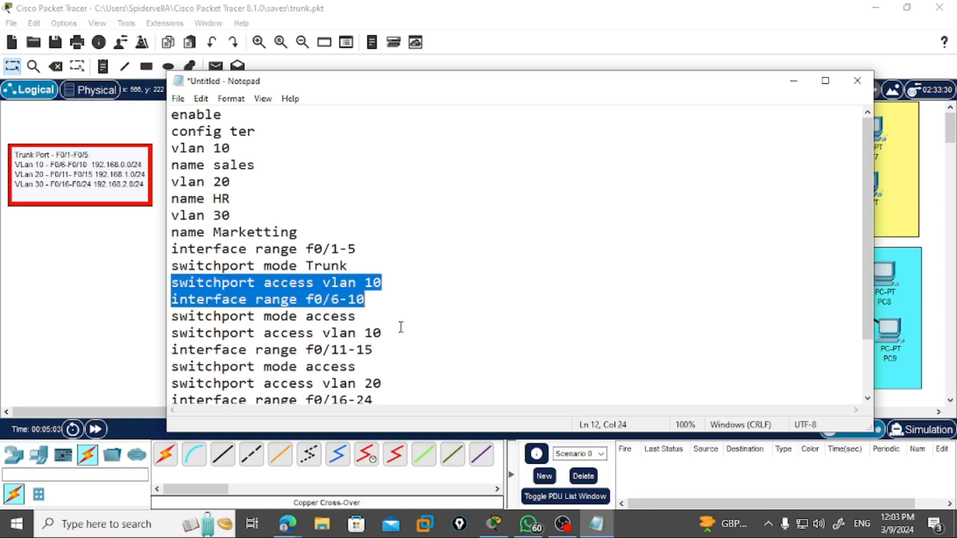
pyautogui.moveTo(416, 287); pyautogui.dragTo(161, 282)
pyautogui.press('BackSpace')
pyautogui.press('Delete')
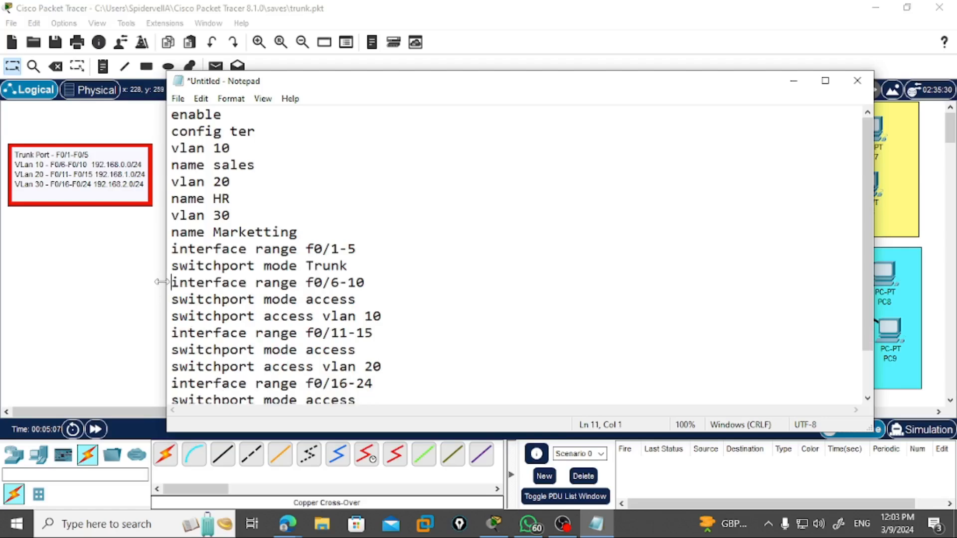
# Step: Compare the trunk and access port ranges in the command list with the network topology
pyautogui.click(404, 249)
pyautogui.moveTo(176, 246); pyautogui.dragTo(357, 248)
pyautogui.moveTo(367, 91); pyautogui.dragTo(428, 241)
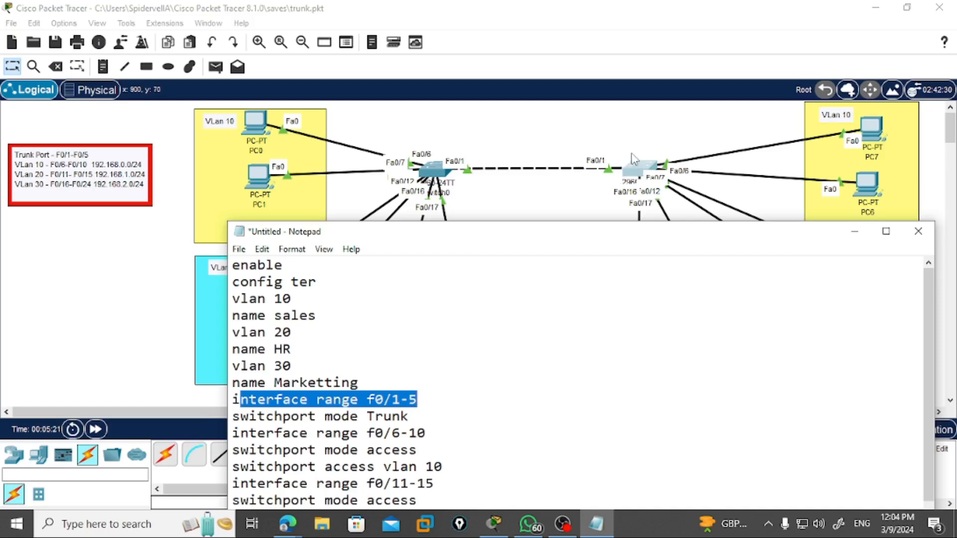
pyautogui.click(373, 402)
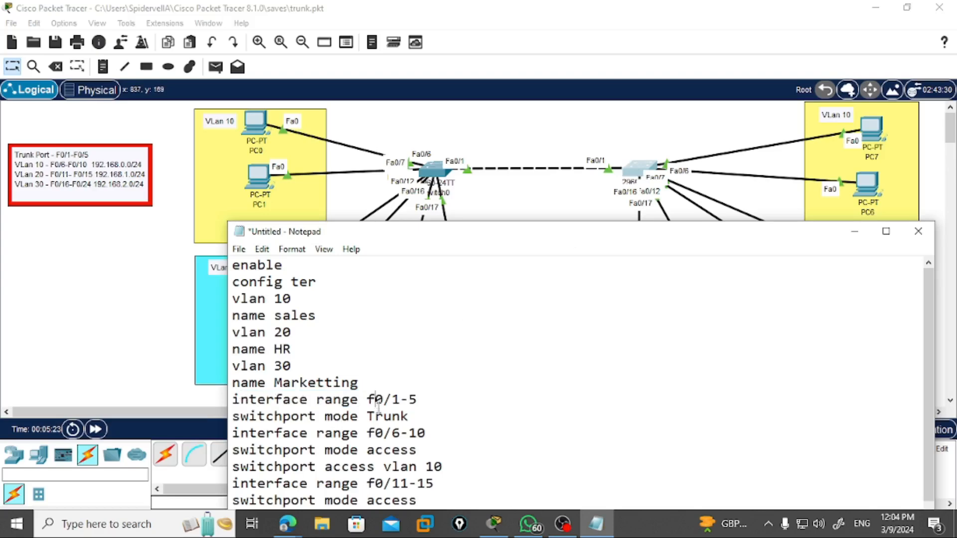
pyautogui.moveTo(367, 416); pyautogui.dragTo(416, 414)
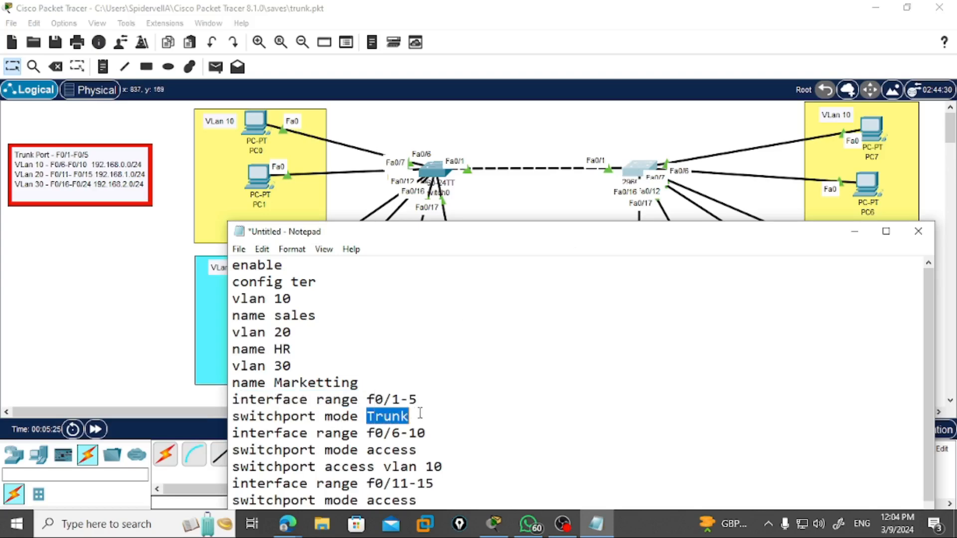
pyautogui.click(420, 414)
pyautogui.moveTo(400, 432); pyautogui.dragTo(427, 434)
pyautogui.moveTo(493, 244); pyautogui.dragTo(447, 103)
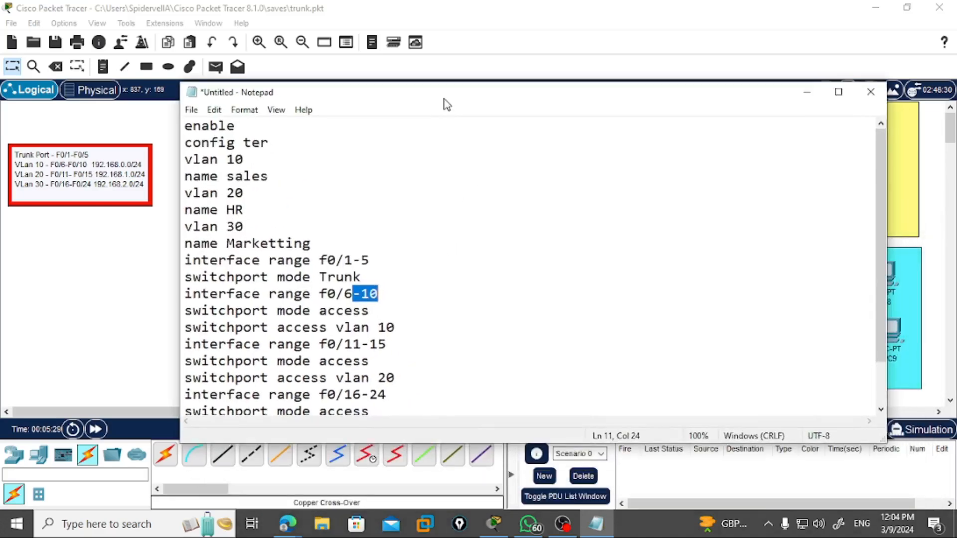
pyautogui.scroll(-1, 358, 342)
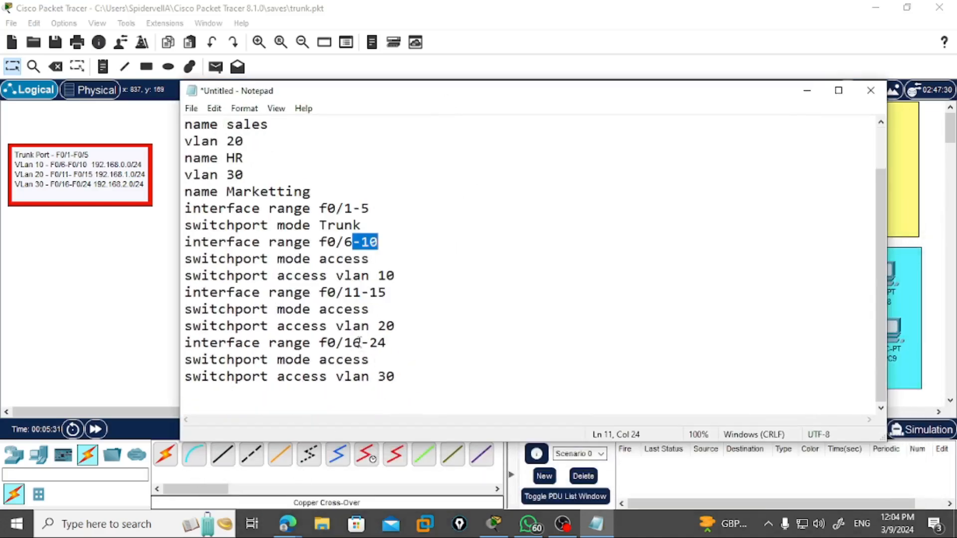
# Step: Copy the entire command list from enable to the last vlan 30 line and minimize Notepad
pyautogui.click(406, 376)
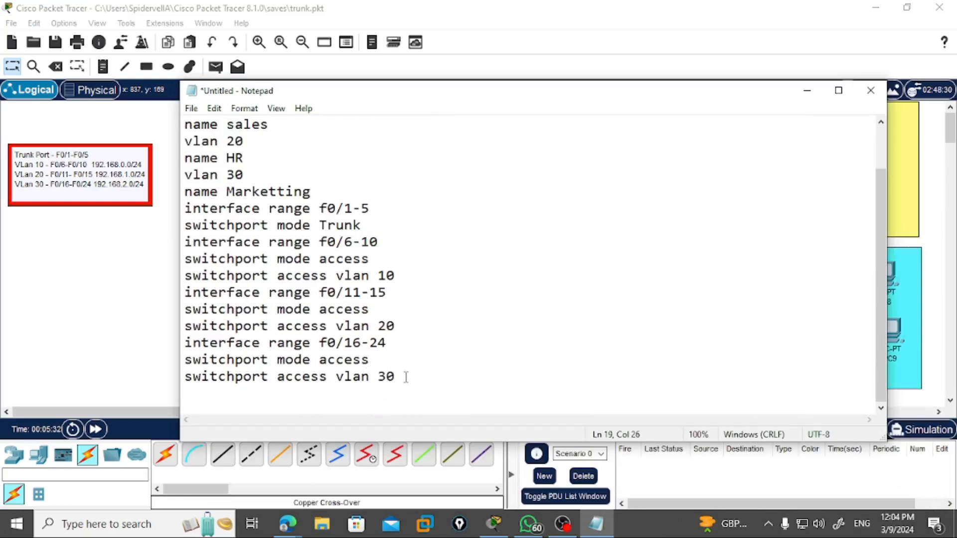
pyautogui.moveTo(298, 254); pyautogui.dragTo(188, 125)
pyautogui.rightClick(203, 145)
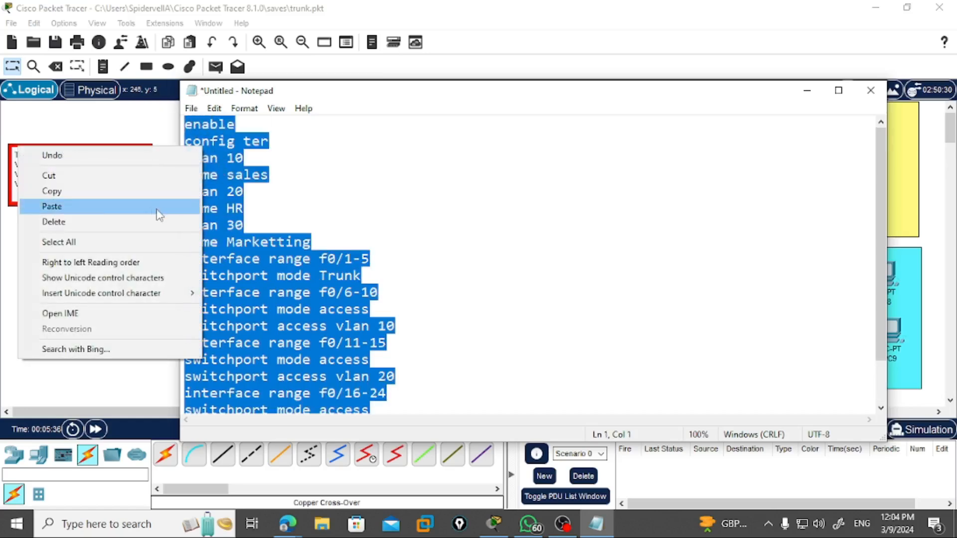
pyautogui.click(100, 192)
pyautogui.click(805, 88)
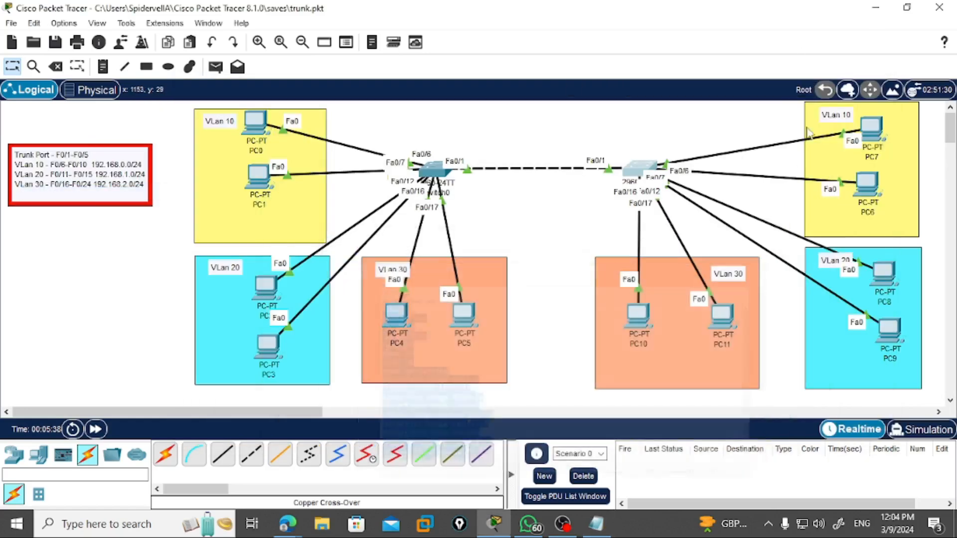
# Step: Paste the copied VLAN and port configuration into Switch0's command line, and close the switch window
pyautogui.click(449, 184)
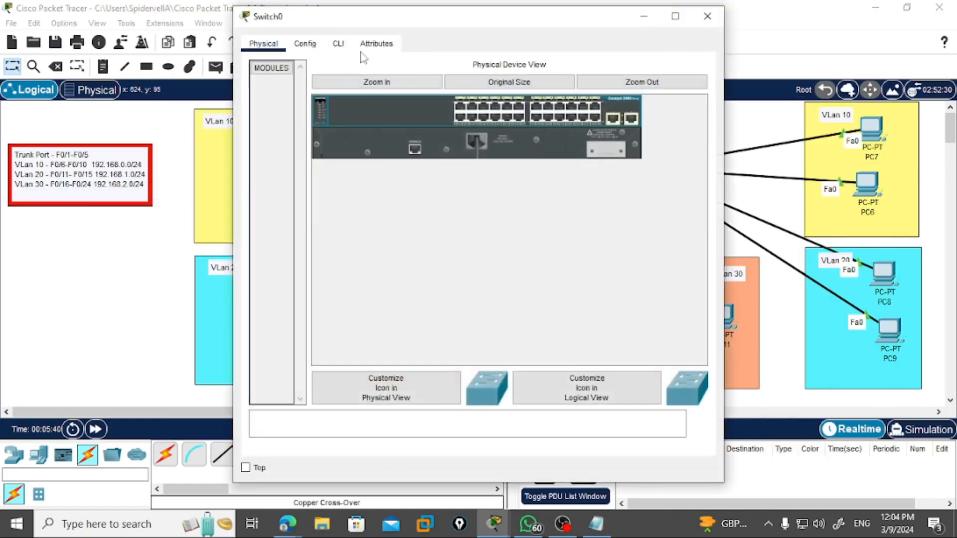
pyautogui.click(338, 44)
pyautogui.press('Return')
pyautogui.press('Return')
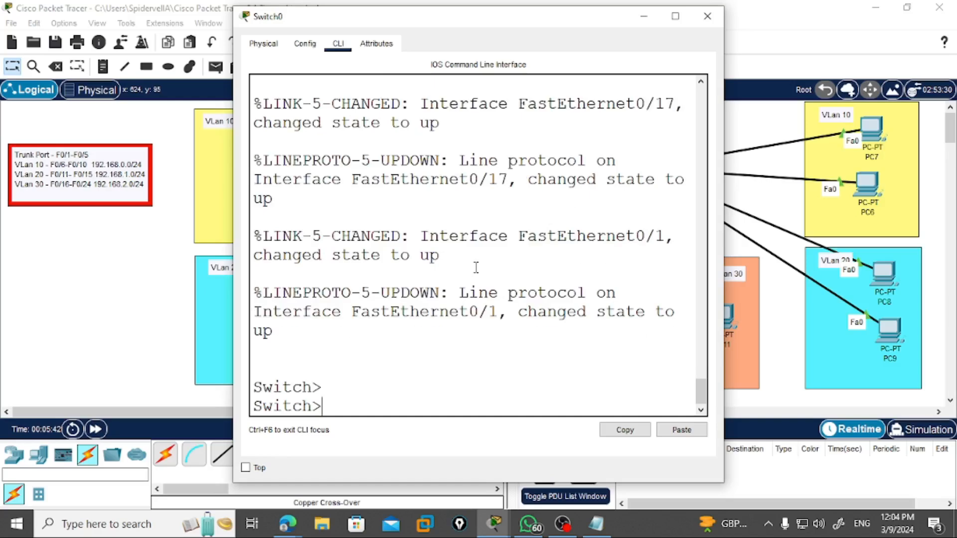
pyautogui.click(681, 429)
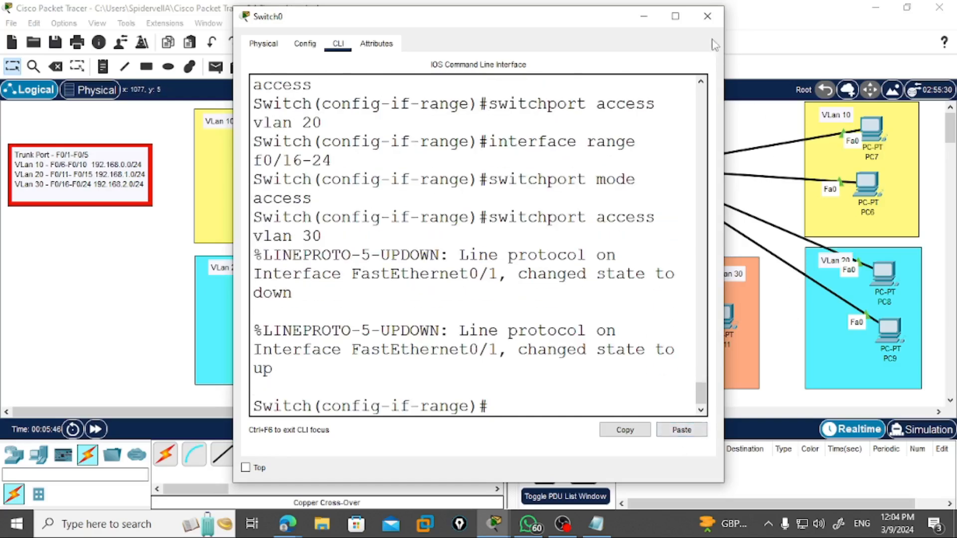
pyautogui.click(707, 16)
# Step: Paste the copied VLAN and port configuration into Switch1's command line and execute it
pyautogui.click(638, 170)
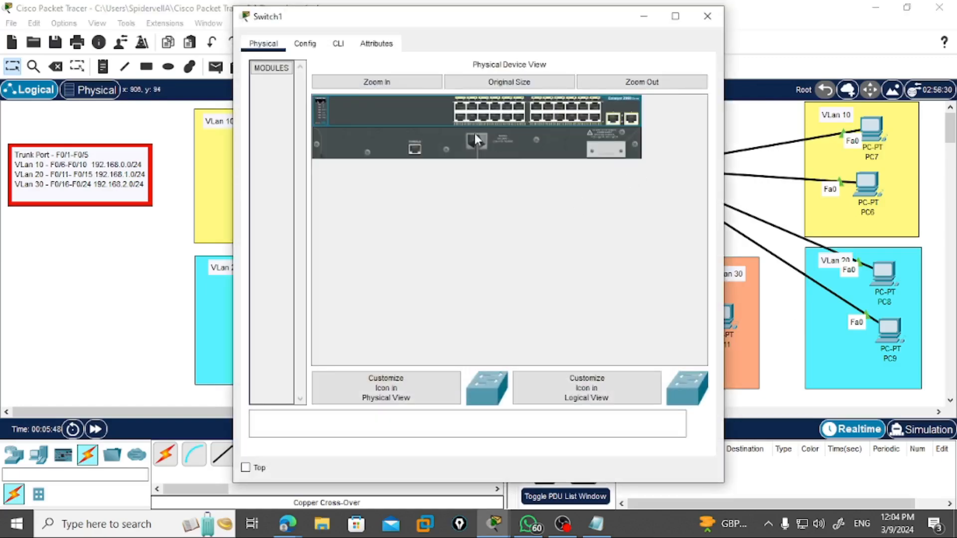
pyautogui.click(338, 44)
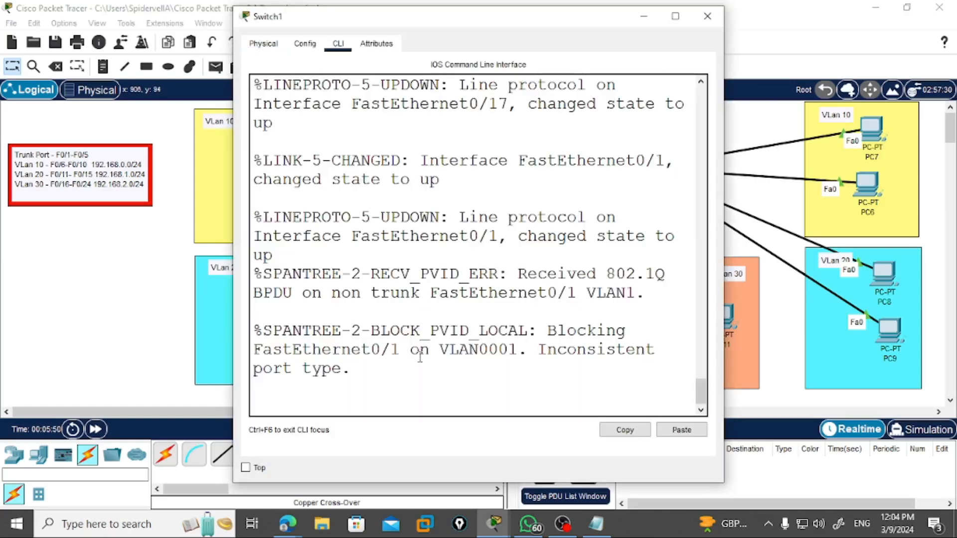
pyautogui.press('Return')
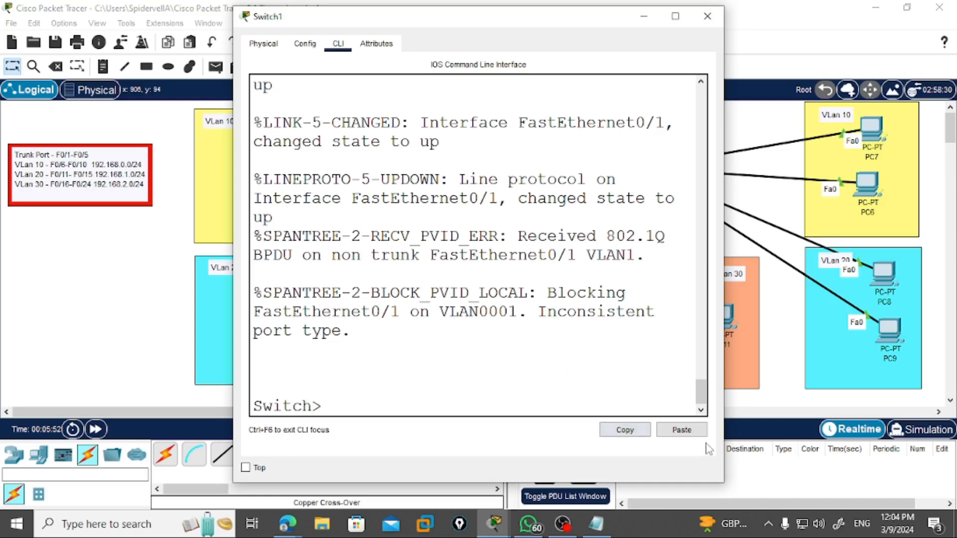
pyautogui.click(681, 430)
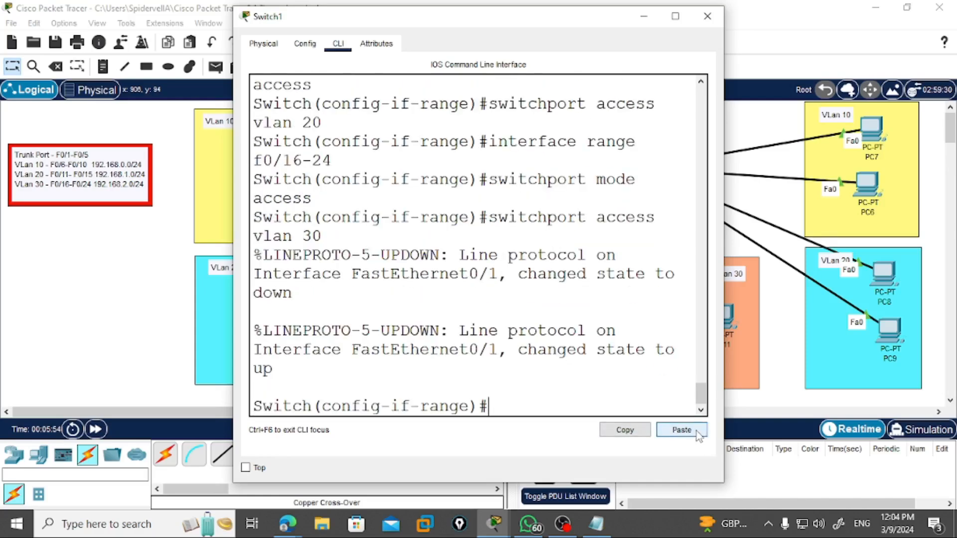
pyautogui.press('Return')
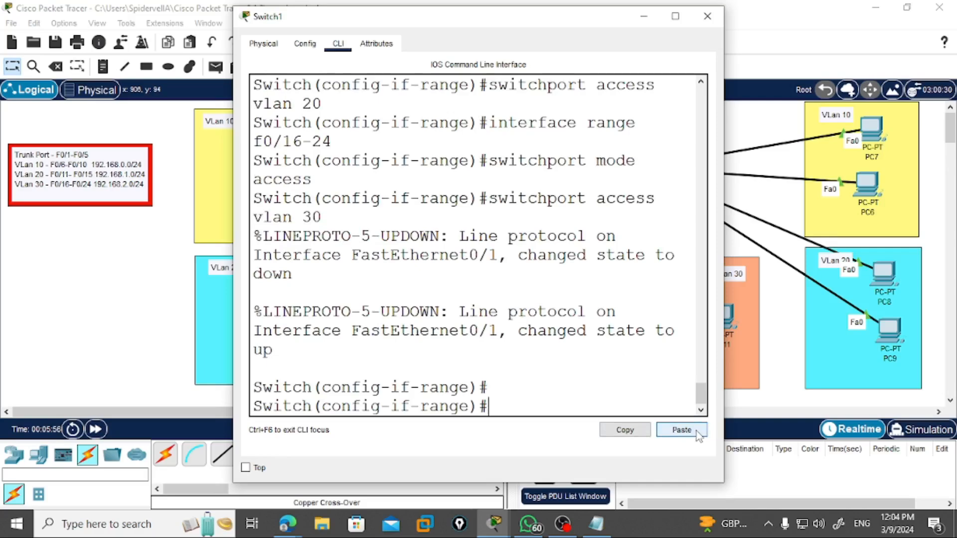
# Step: Leave configuration mode on Switch1 and run "show vlan brief"
pyautogui.hotkey('ctrl', 'z')
pyautogui.write('show vlan')
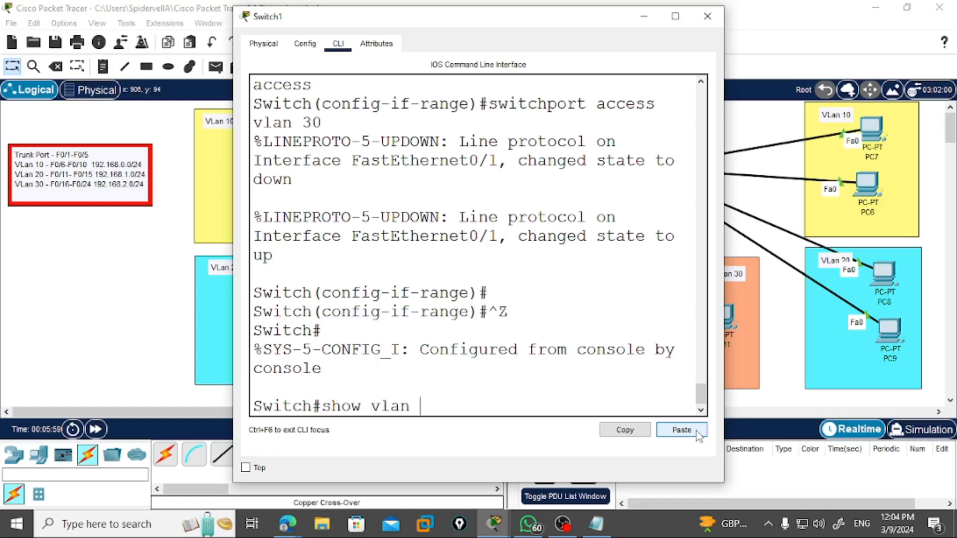
pyautogui.press('Tab')
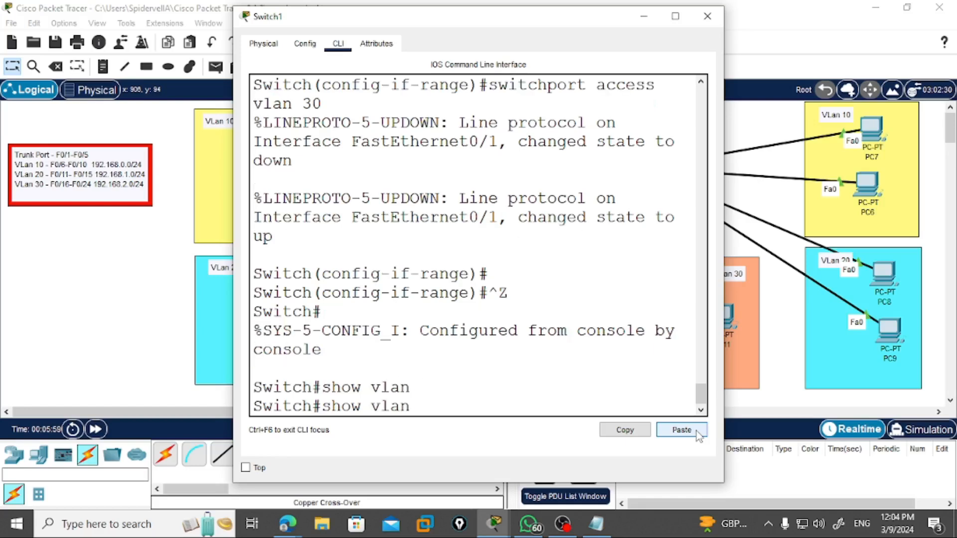
pyautogui.write('in')
pyautogui.press('Tab')
pyautogui.press('BackSpace')
pyautogui.press('BackSpace')
pyautogui.write('?bri')
pyautogui.press('Tab')
pyautogui.press('Return')
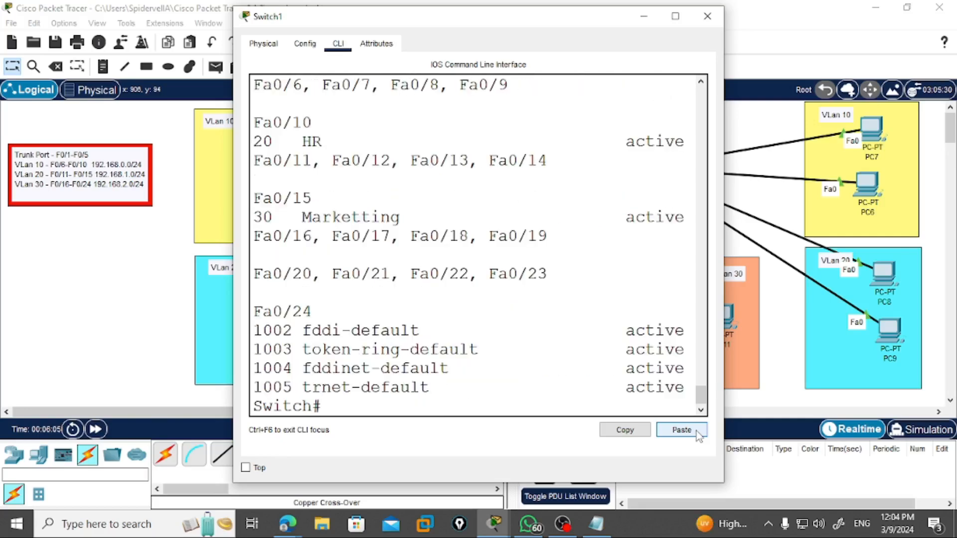
# Step: Enlarge the Switch1 window, examine the ports assigned to each VLAN, and close it
pyautogui.click(675, 16)
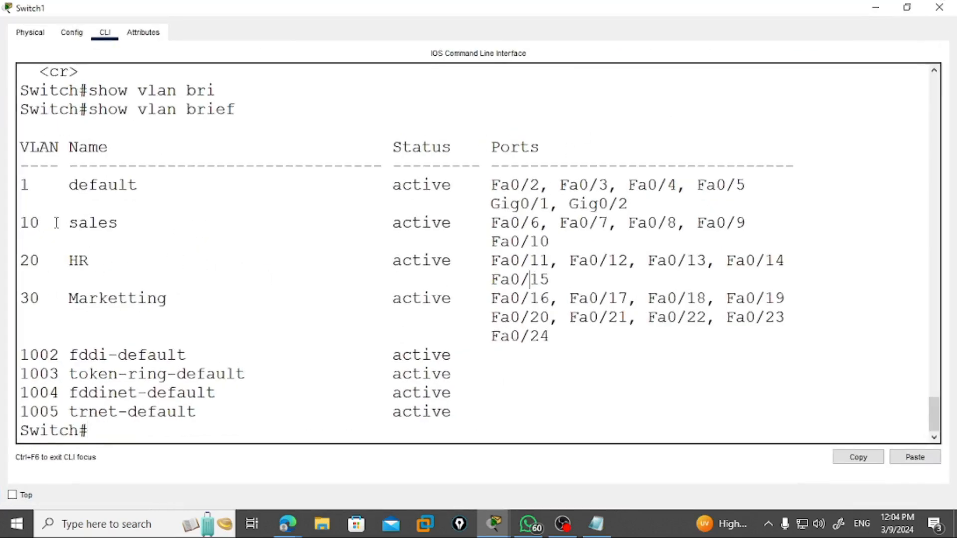
pyautogui.moveTo(22, 208); pyautogui.dragTo(335, 223)
pyautogui.click(339, 222)
pyautogui.moveTo(509, 222); pyautogui.dragTo(566, 242)
pyautogui.moveTo(500, 298); pyautogui.dragTo(510, 298)
pyautogui.click(938, 7)
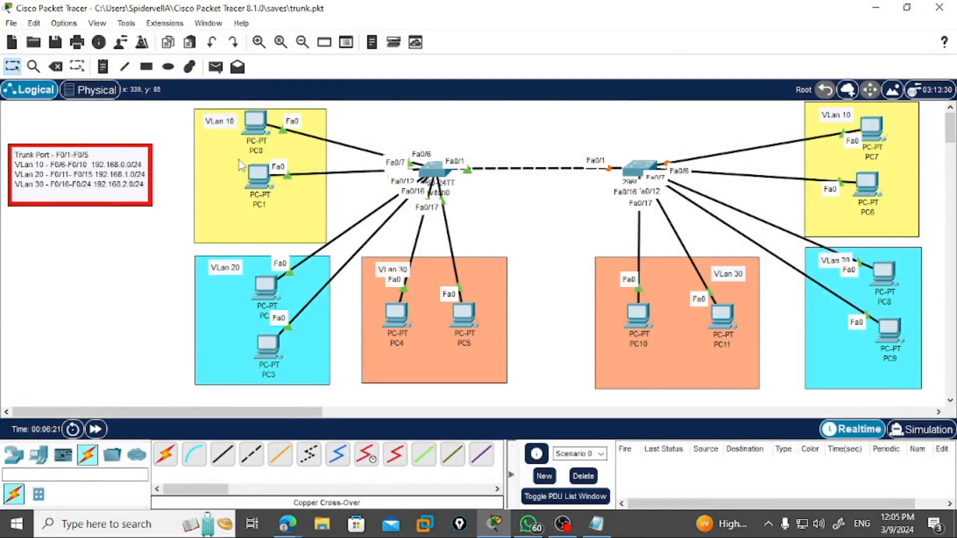
# Step: Give PC0 the static address 192.168.0.1, subnet mask 255.255.255.0 and default gateway 192.168.0.254
pyautogui.click(252, 122)
pyautogui.click(346, 43)
pyautogui.click(309, 113)
pyautogui.click(461, 143)
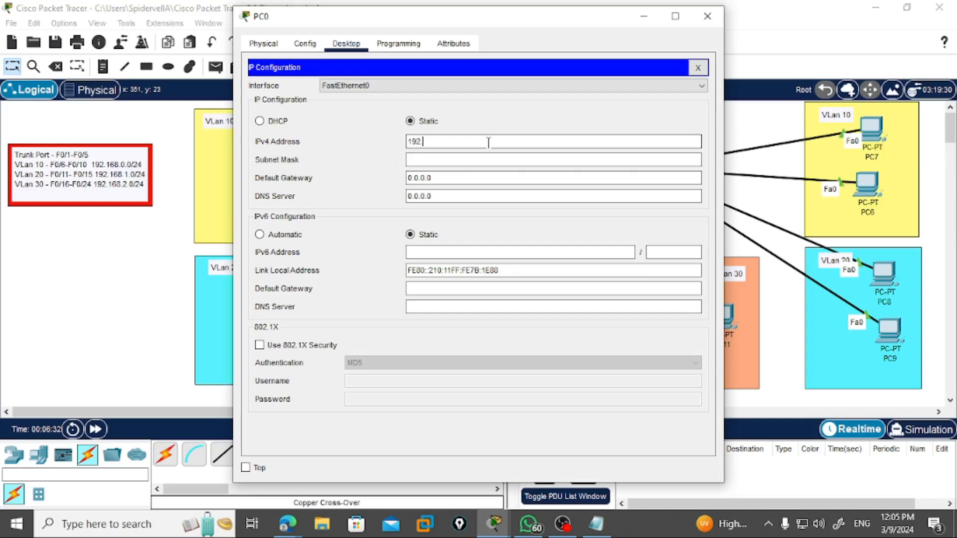
pyautogui.click(491, 159)
pyautogui.moveTo(533, 182); pyautogui.dragTo(375, 181)
pyautogui.write('192.168.0.254')
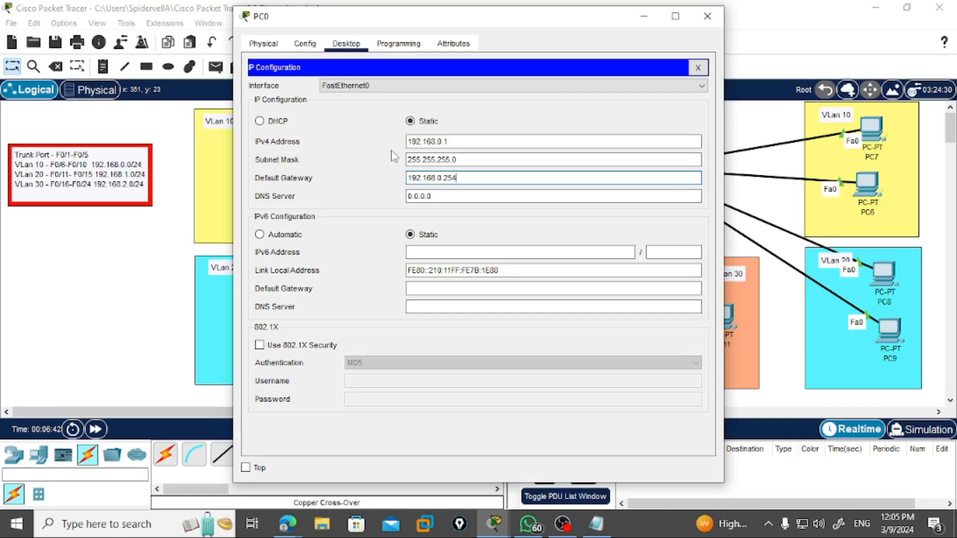
pyautogui.click(698, 68)
pyautogui.click(707, 16)
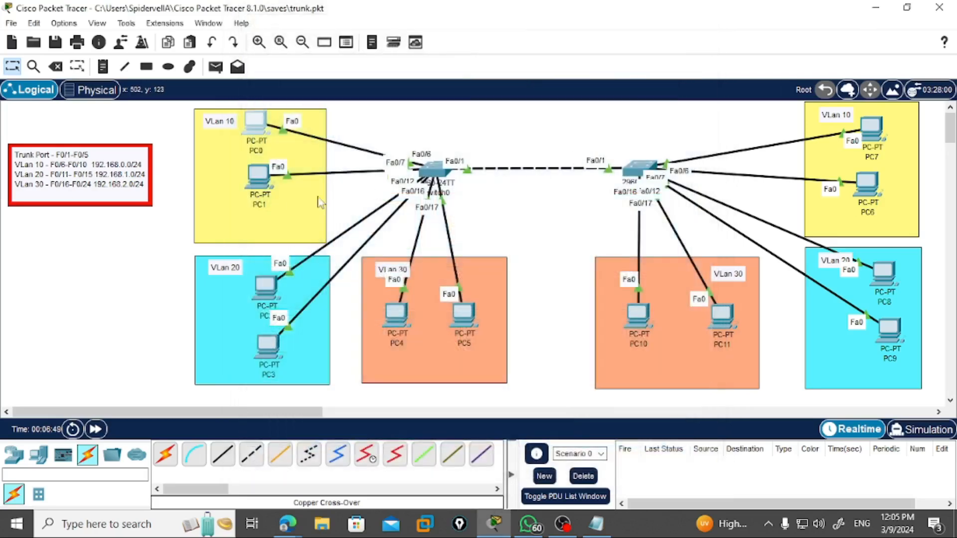
# Step: Give PC1 the static address 192.168.0.2, subnet mask 255.255.255.0 and default gateway 192.168.0.254
pyautogui.click(263, 184)
pyautogui.click(346, 43)
pyautogui.click(305, 100)
pyautogui.click(431, 141)
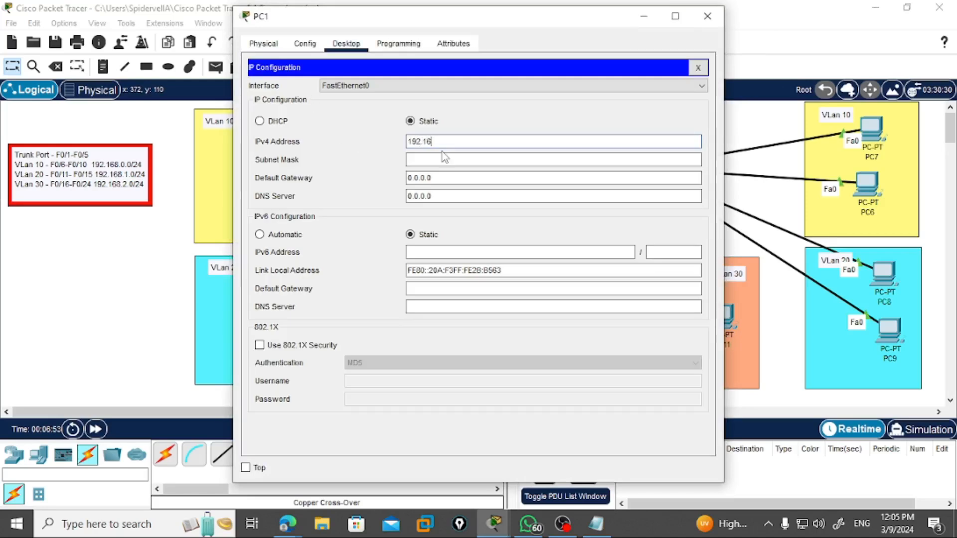
pyautogui.click(445, 158)
pyautogui.press('Tab')
pyautogui.write('1')
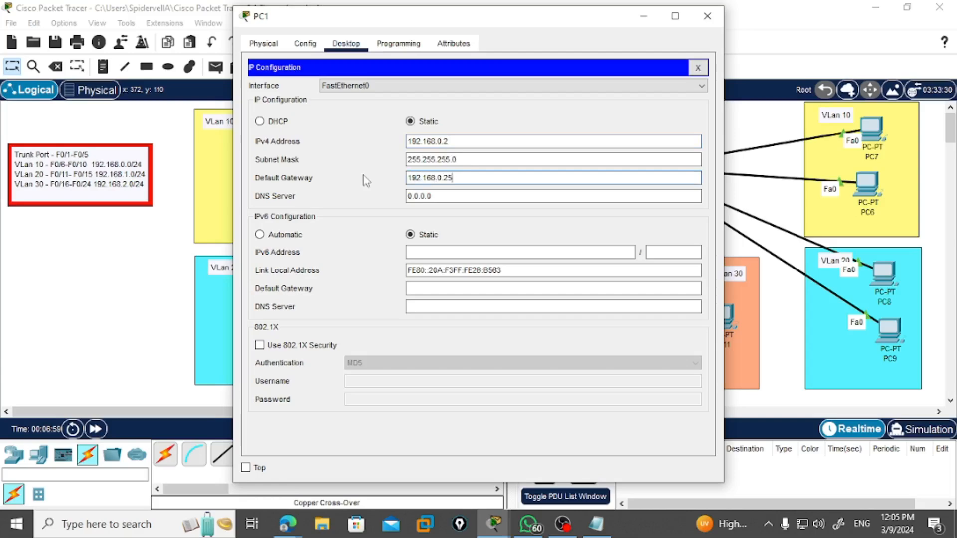
pyautogui.click(697, 67)
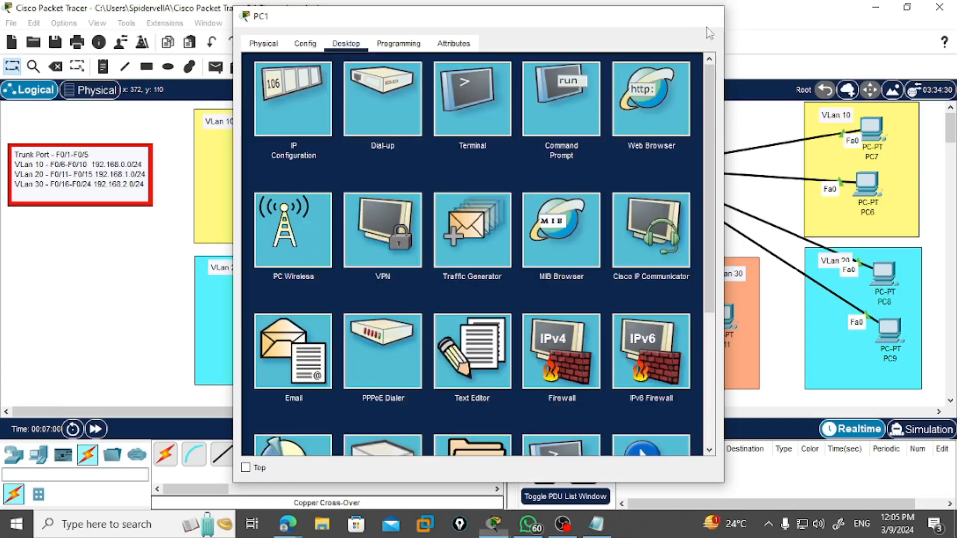
pyautogui.click(707, 16)
# Step: Give PC7 the static address 192.168.0.3, subnet mask 255.255.255.0 and default gateway 192.168.0.254
pyautogui.click(881, 139)
pyautogui.click(346, 44)
pyautogui.click(328, 79)
pyautogui.click(420, 143)
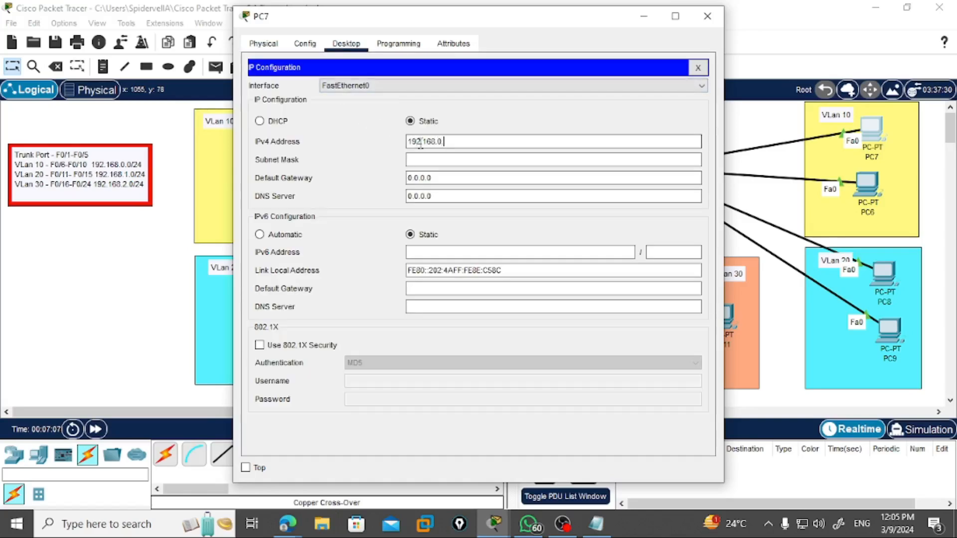
pyautogui.click(454, 154)
pyautogui.press('Tab')
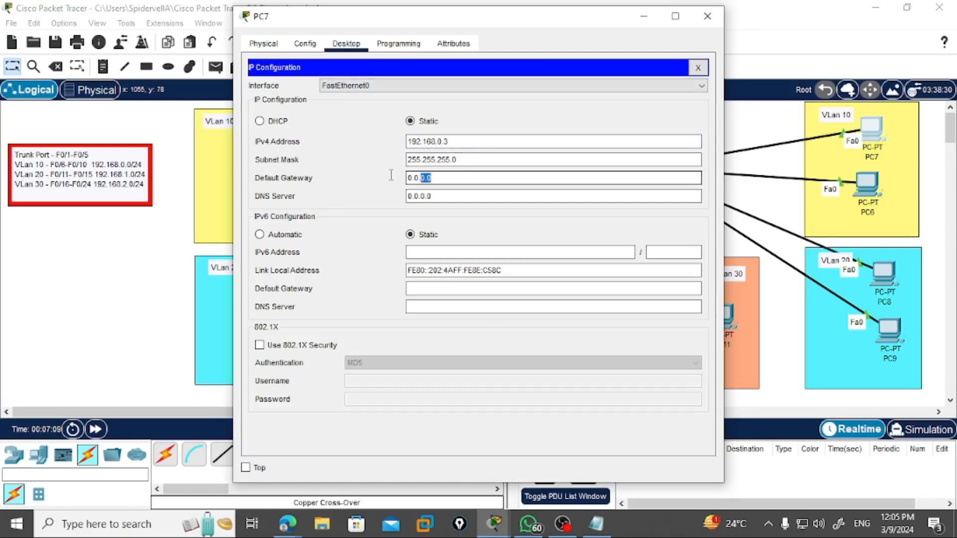
pyautogui.write('192.168.0.254')
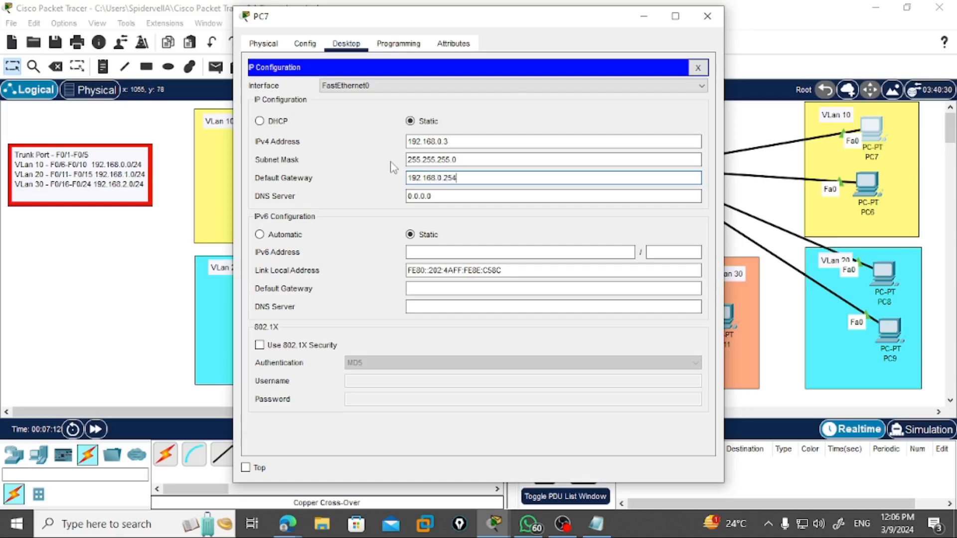
pyautogui.click(697, 67)
pyautogui.click(707, 16)
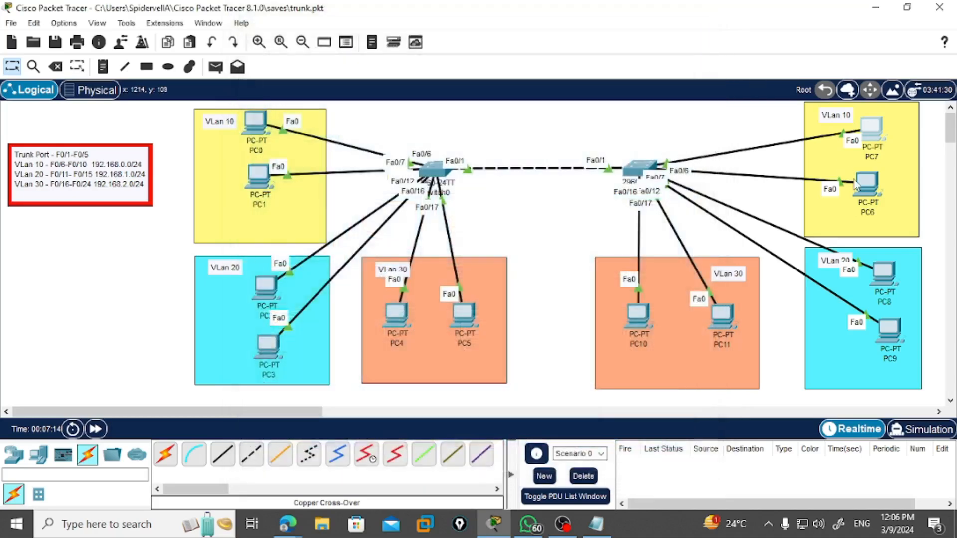
# Step: Give PC6 the static address 192.168.0.4, subnet mask 255.255.255.0 and default gateway 192.168.0.254
pyautogui.click(858, 187)
pyautogui.click(346, 43)
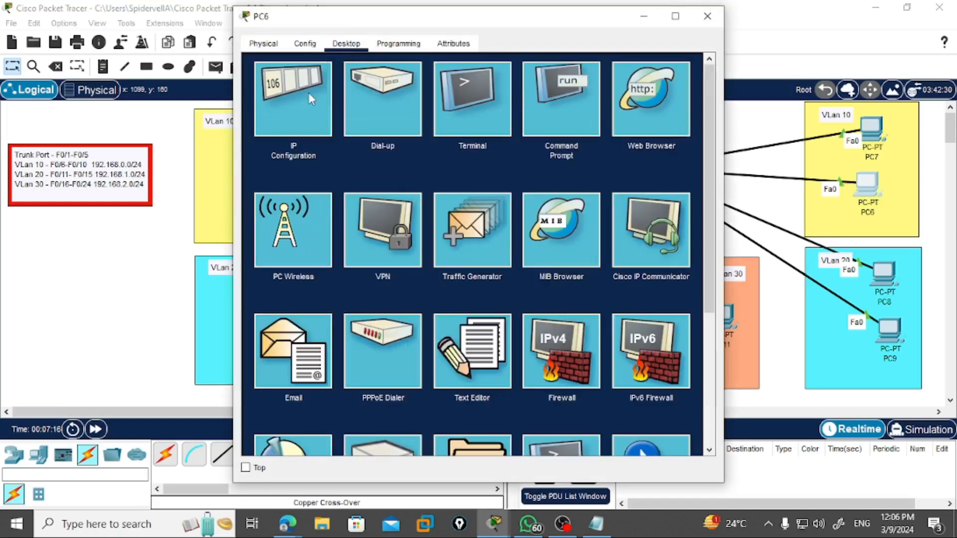
pyautogui.click(309, 92)
pyautogui.click(419, 143)
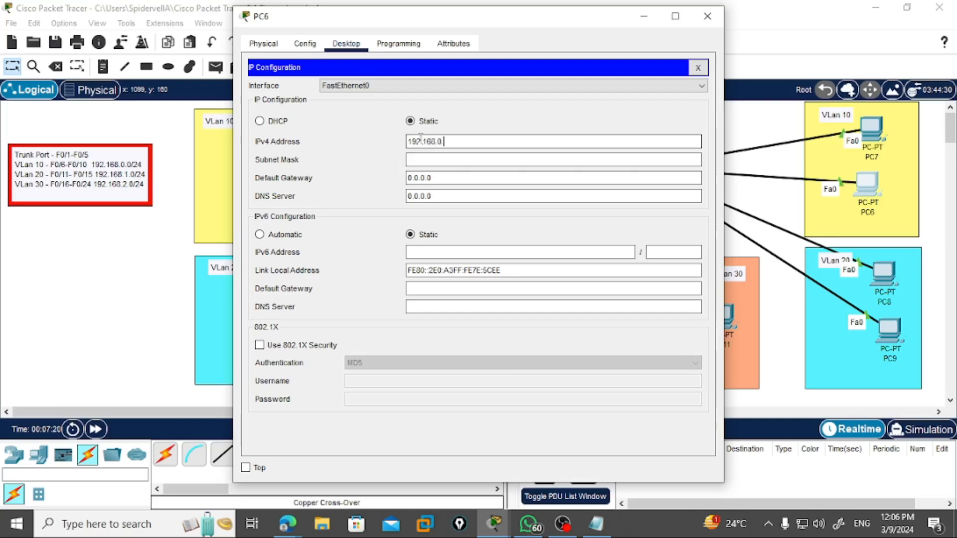
pyautogui.press('Tab')
pyautogui.press('Tab')
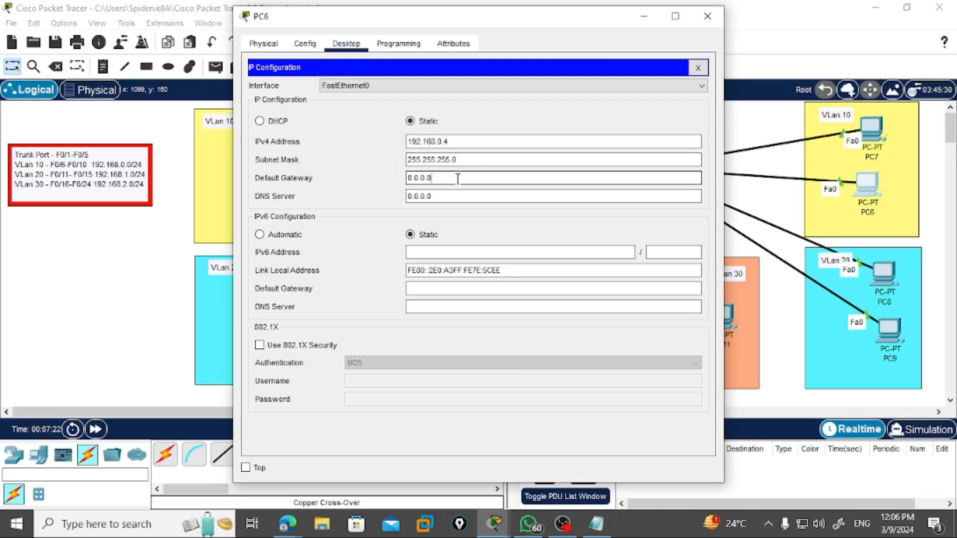
pyautogui.write('192.168.0.254')
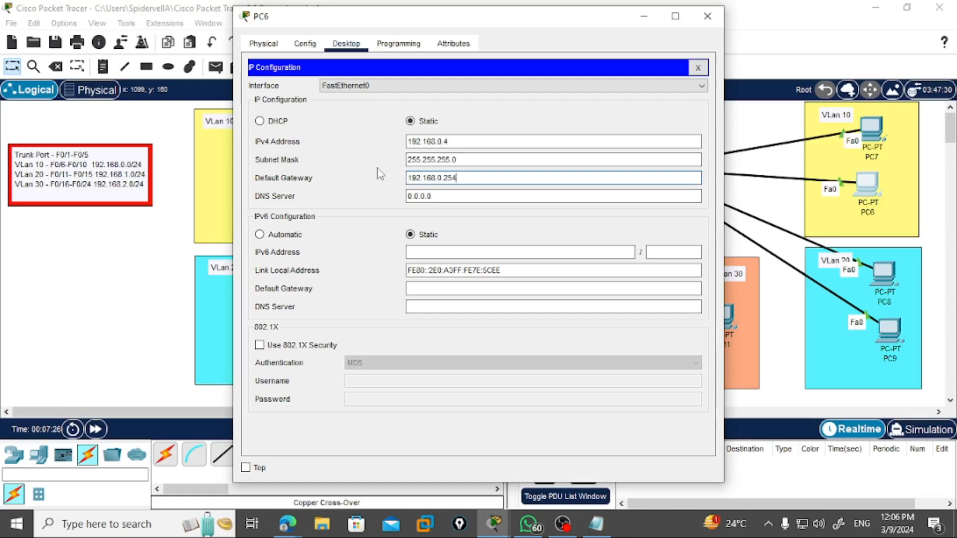
pyautogui.click(697, 67)
pyautogui.click(707, 16)
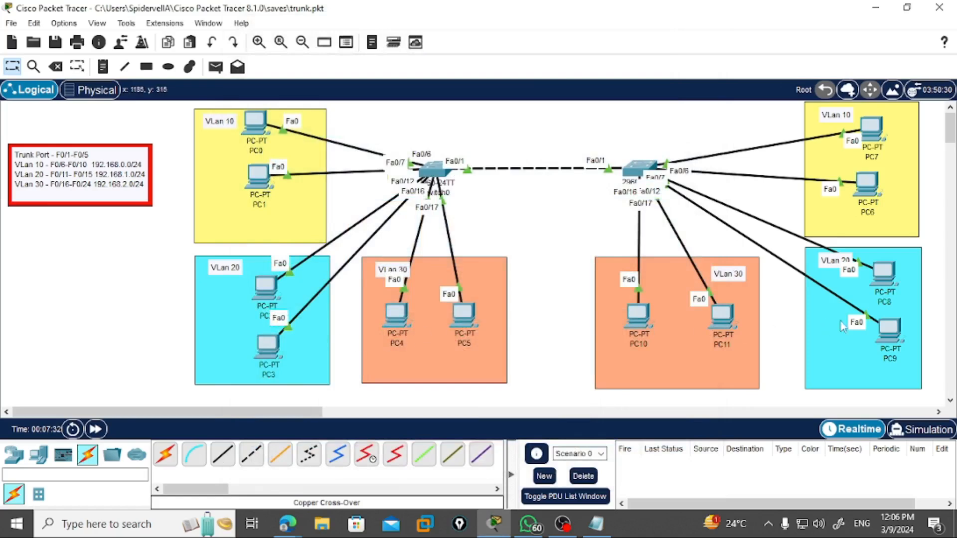
# Step: Ping 192.168.0.3 from PC0's command prompt to test VLAN 10 connectivity across the trunk, and close PC0's window
pyautogui.moveTo(251, 129)
pyautogui.click(257, 123)
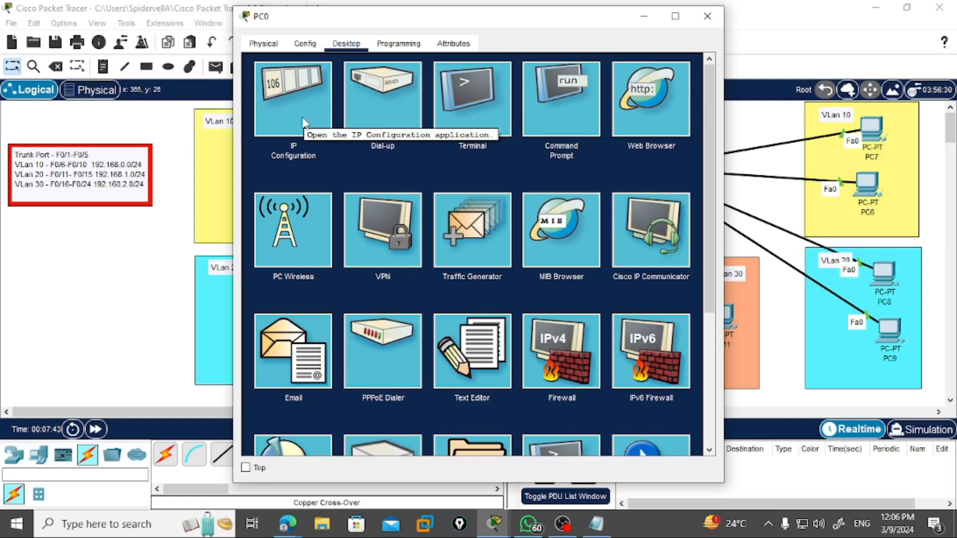
pyautogui.click(573, 98)
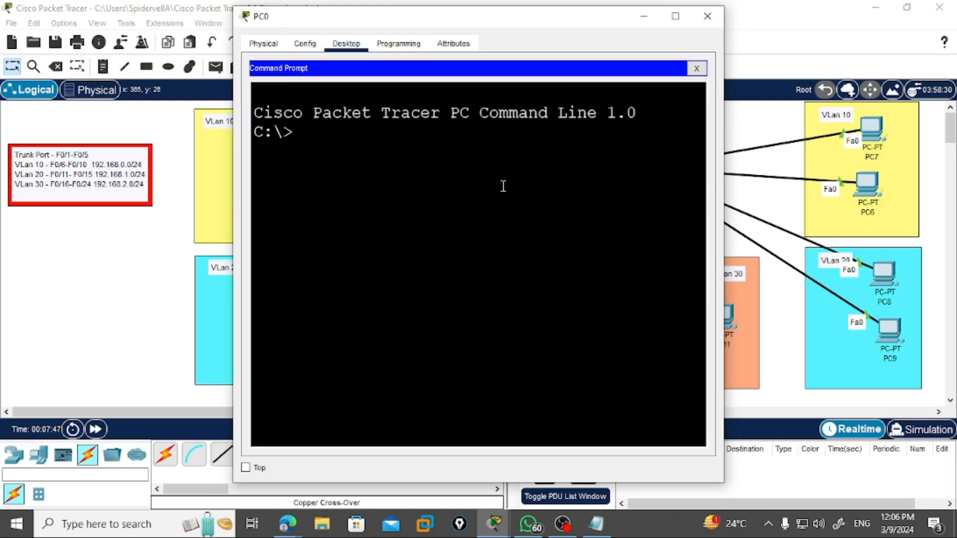
pyautogui.write('ping 192.1')
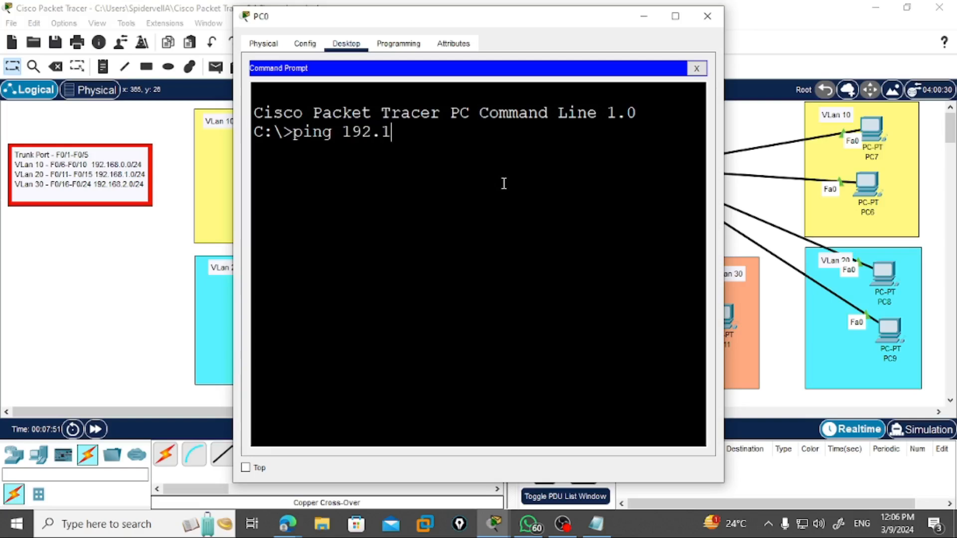
pyautogui.write('68.0.3')
pyautogui.press('Return')
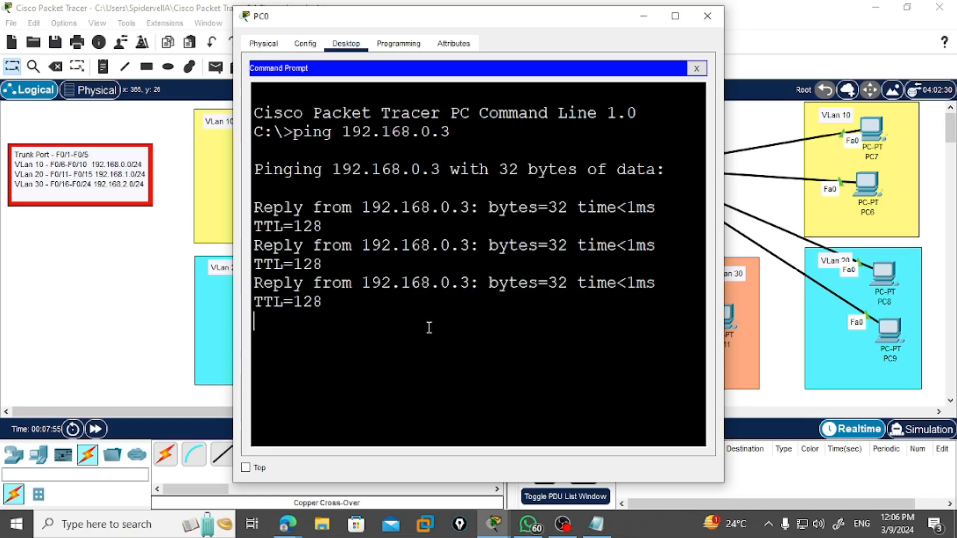
pyautogui.click(707, 16)
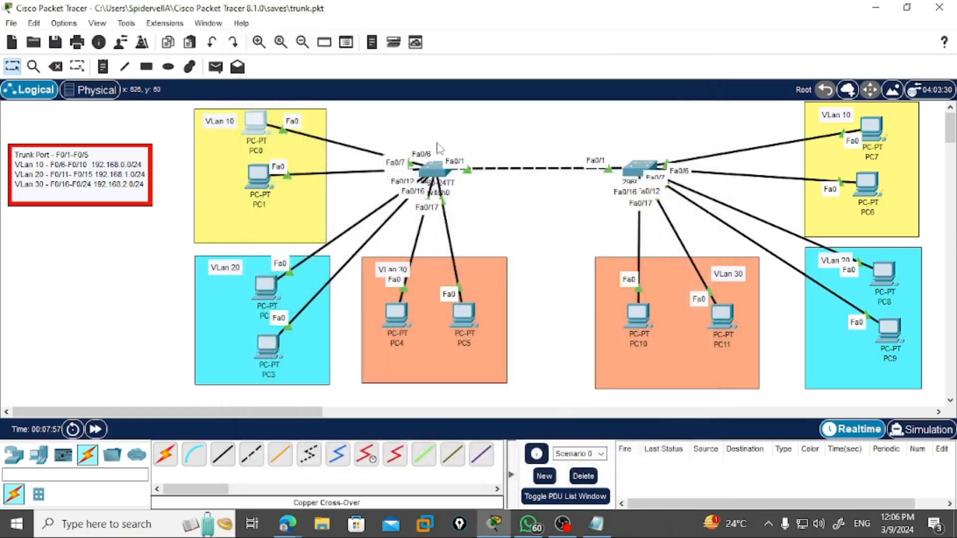
# Step: Give PC2 the static address 192.168.1.1, subnet mask 255.255.255.0 and default gateway 192.168.1.254
pyautogui.doubleClick(268, 288)
pyautogui.click(346, 43)
pyautogui.click(310, 83)
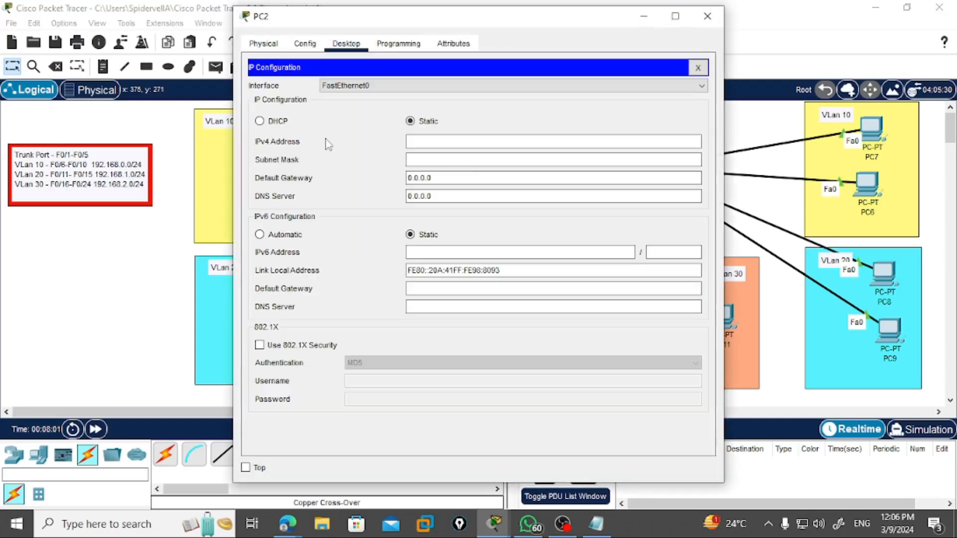
pyautogui.click(490, 147)
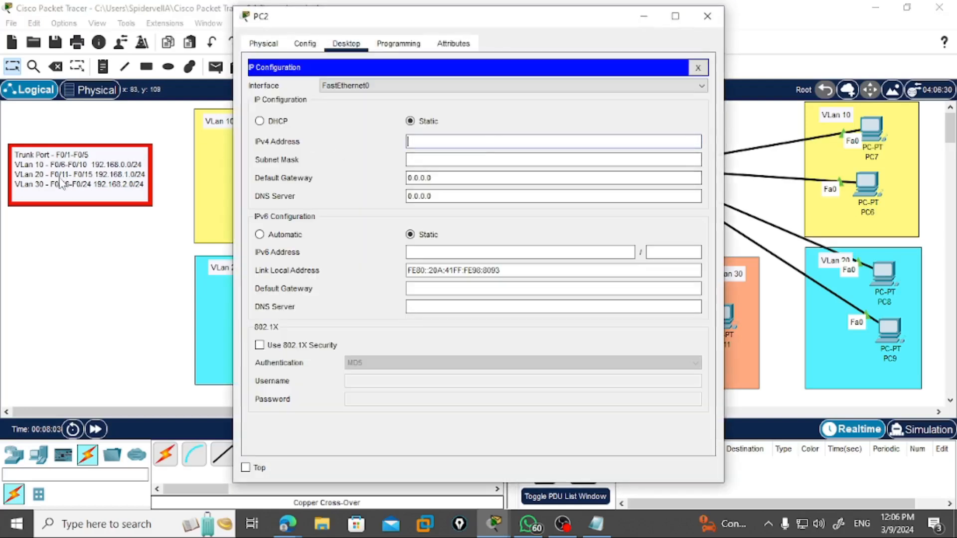
pyautogui.click(446, 160)
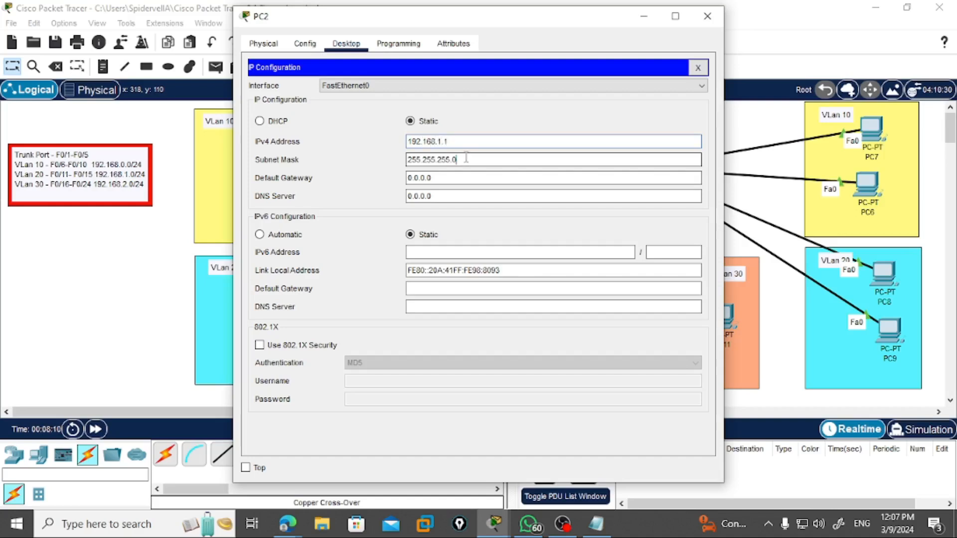
pyautogui.press('Tab')
pyautogui.write('192.168')
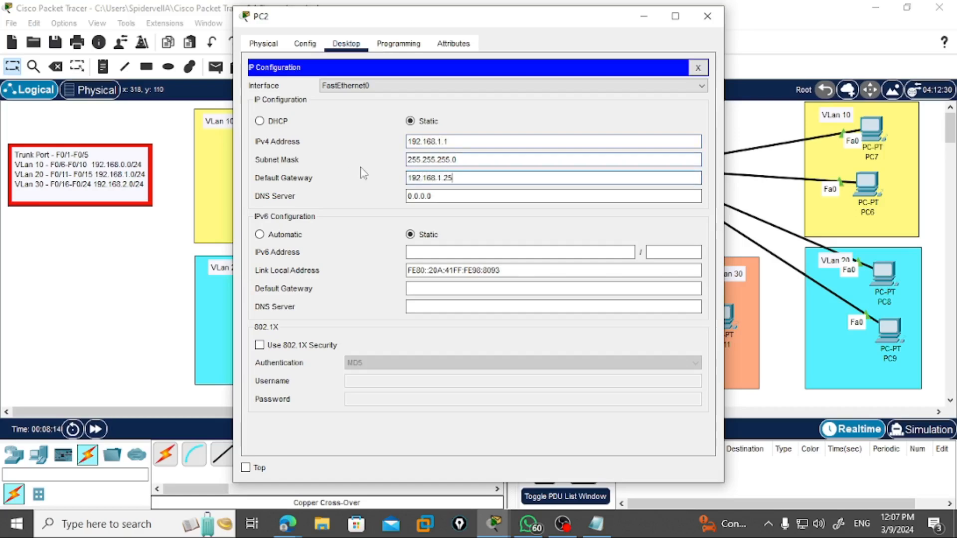
pyautogui.click(698, 68)
pyautogui.click(706, 16)
# Step: Give PC3 the static address 192.168.1.2, subnet mask 255.255.255.0 and default gateway 192.168.1.254
pyautogui.click(272, 344)
pyautogui.click(346, 44)
pyautogui.click(294, 100)
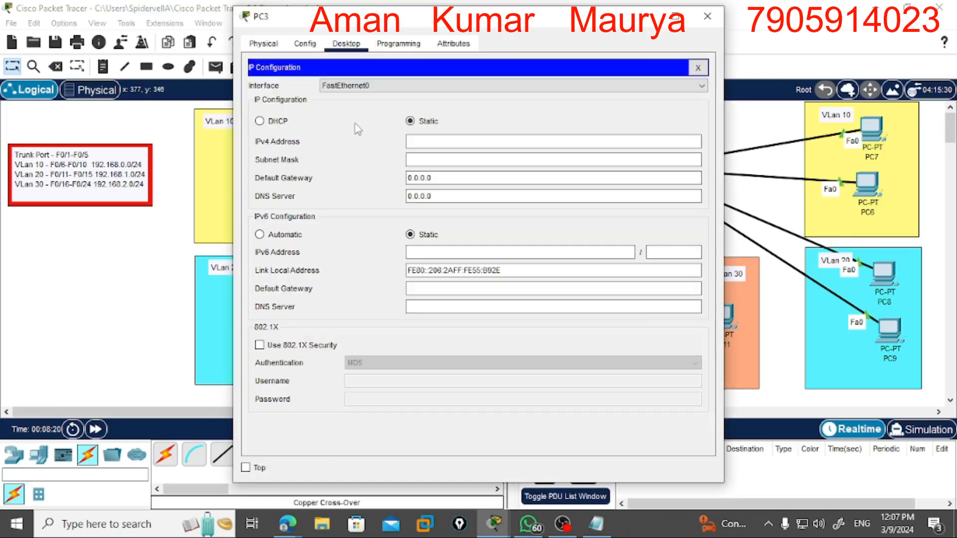
pyautogui.click(413, 142)
pyautogui.press('Tab')
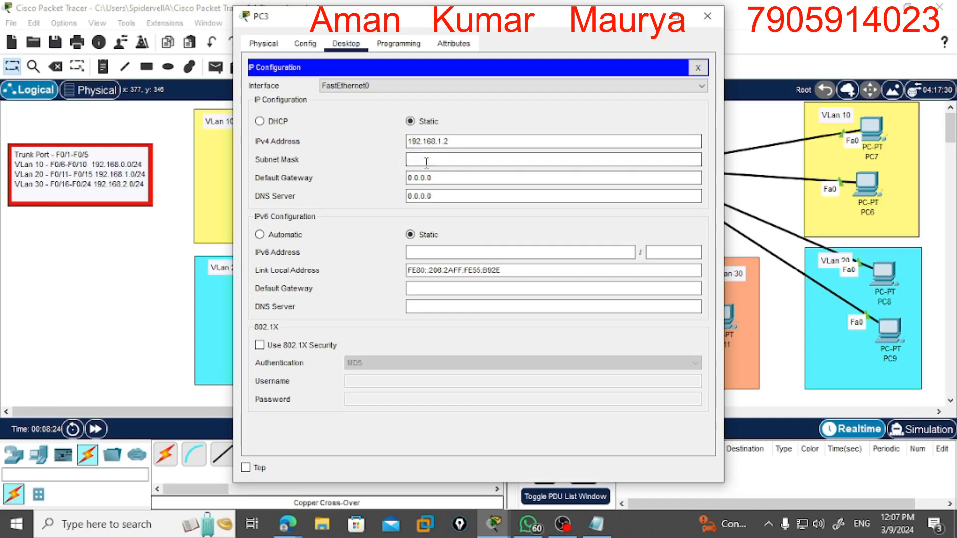
pyautogui.press('Tab')
pyautogui.write('1')
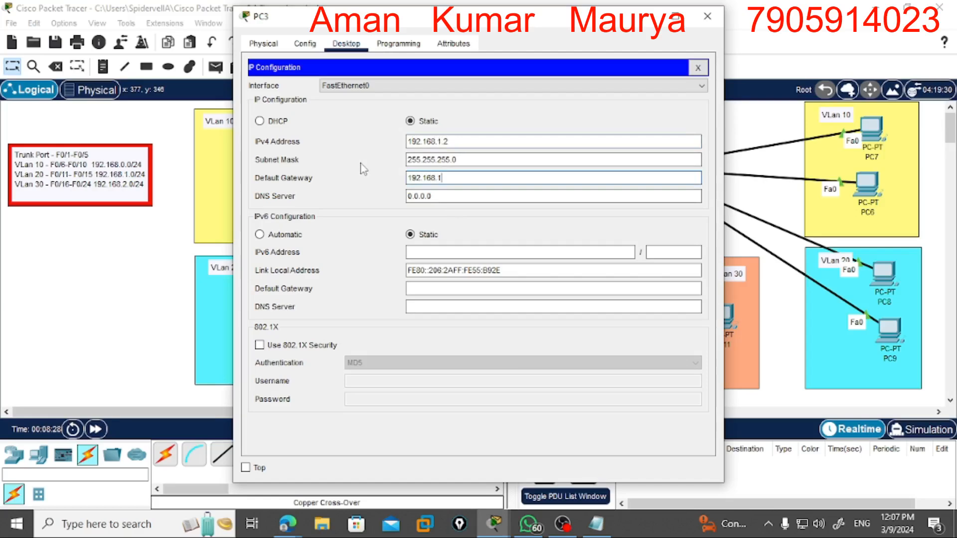
pyautogui.click(697, 68)
pyautogui.click(707, 16)
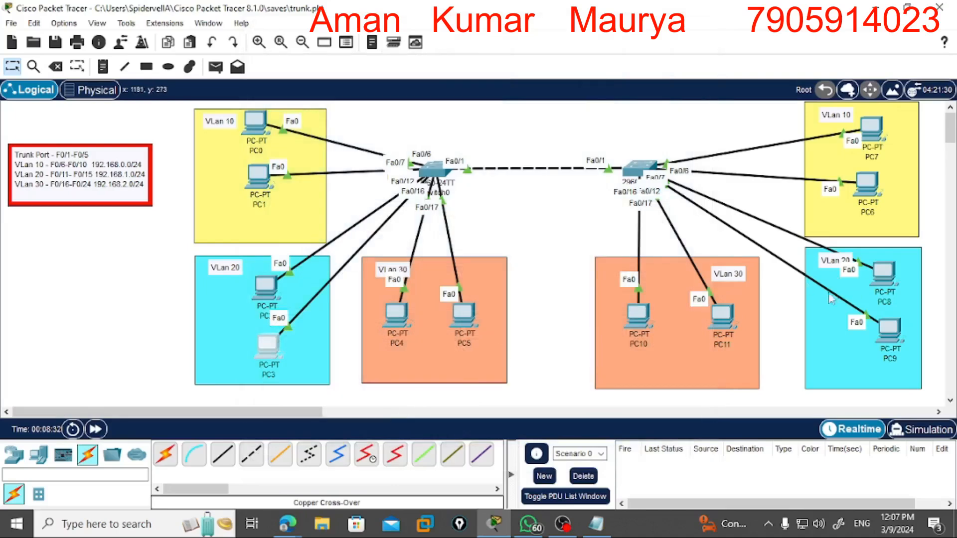
# Step: Give PC8 the static address 192.168.1.3, subnet mask 255.255.255.0 and default gateway 192.168.1.254
pyautogui.click(896, 274)
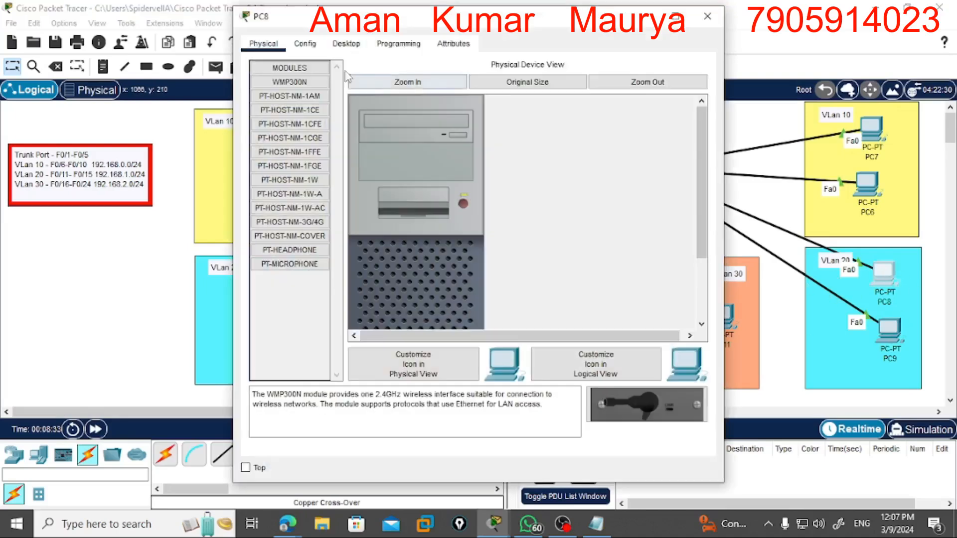
pyautogui.click(346, 44)
pyautogui.click(321, 76)
pyautogui.click(420, 138)
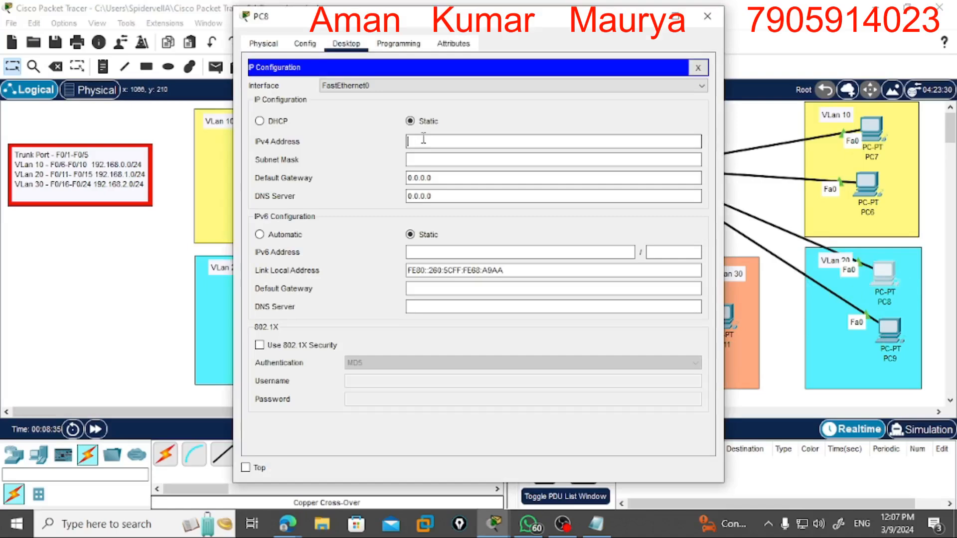
pyautogui.write('192.168.1.3')
pyautogui.click(441, 160)
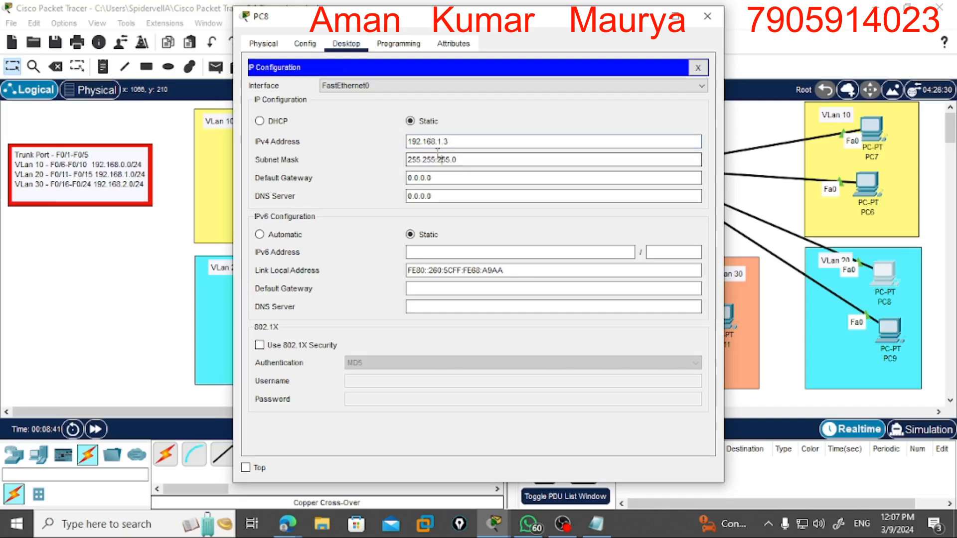
pyautogui.click(419, 178)
pyautogui.doubleClick(416, 180)
pyautogui.write('1')
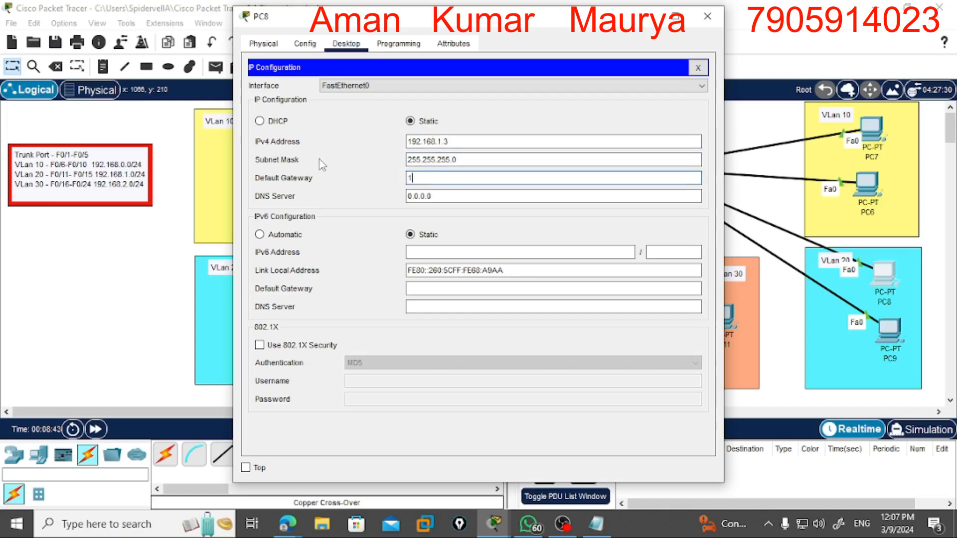
pyautogui.write('92.168.1.254')
pyautogui.click(697, 67)
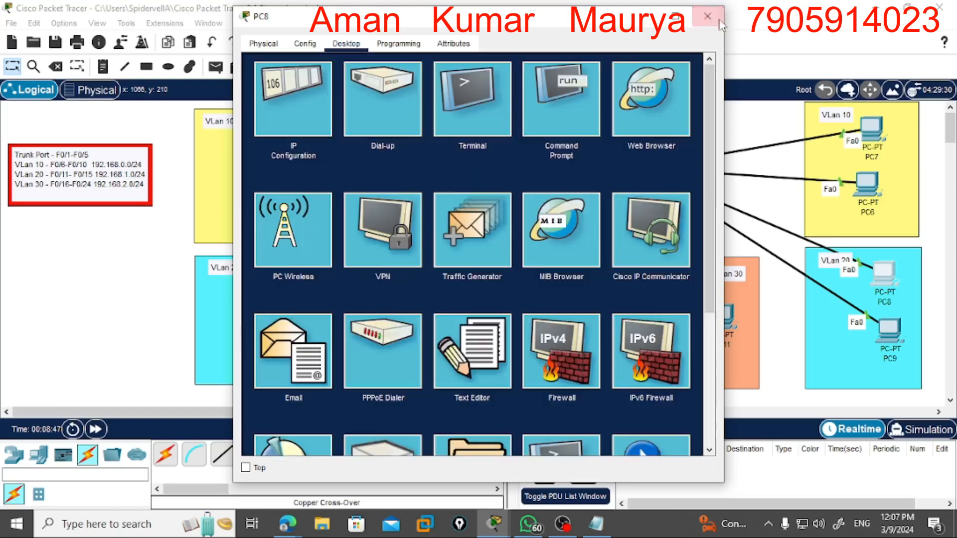
pyautogui.click(707, 16)
# Step: Give PC9 the static address 192.168.1.4, subnet mask 255.255.255.0 and default gateway 192.168.1.254
pyautogui.click(889, 330)
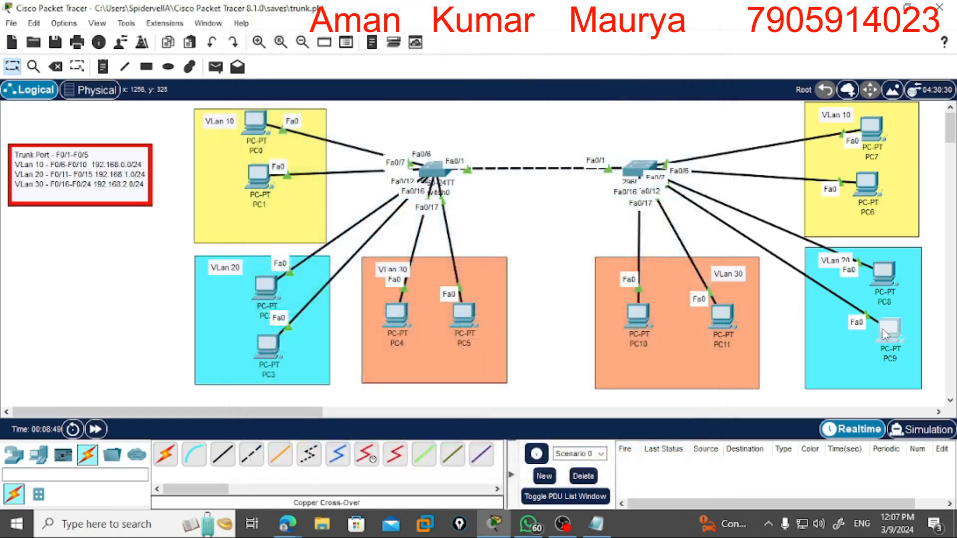
pyautogui.click(346, 43)
pyautogui.click(306, 86)
pyautogui.click(423, 139)
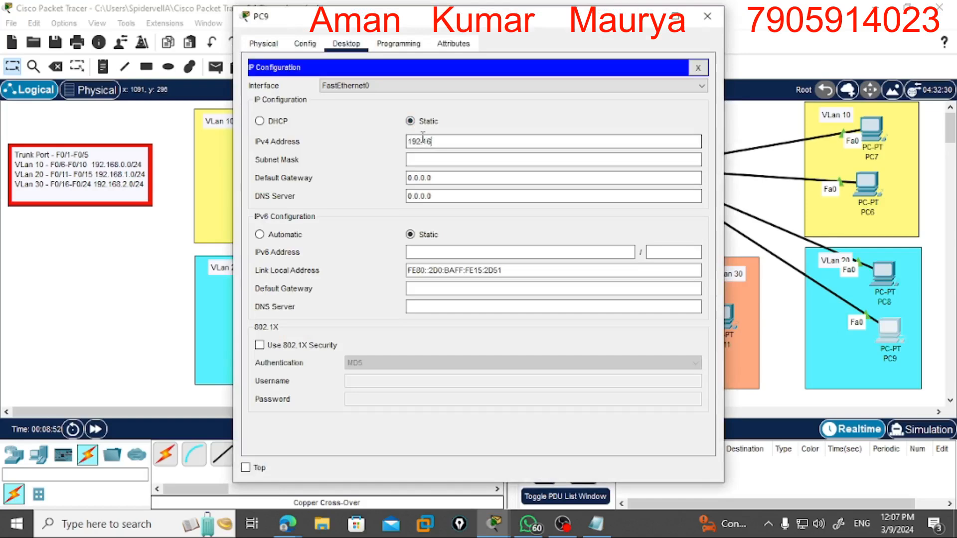
pyautogui.write('192.168.1.4')
pyautogui.press('Tab')
pyautogui.press('Tab')
pyautogui.write('192.168.1.254')
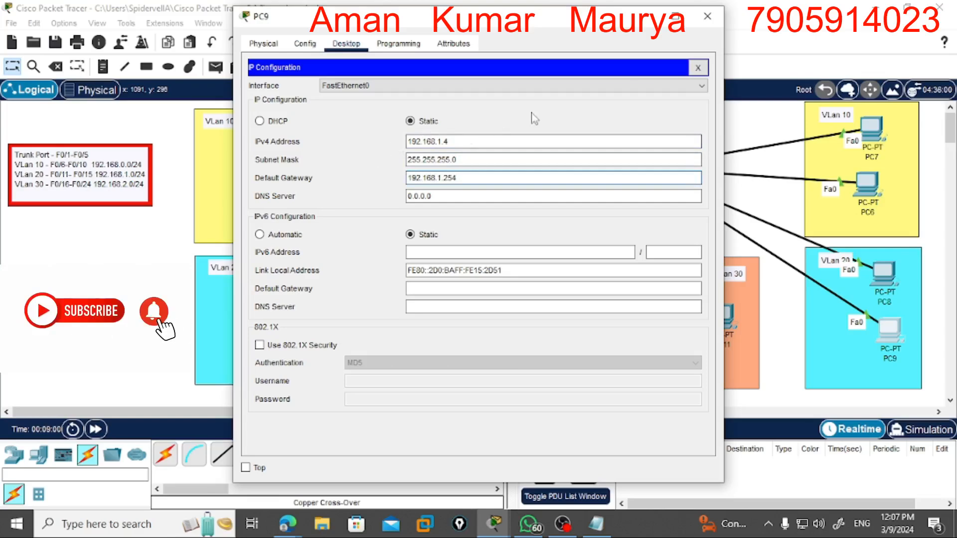
pyautogui.click(697, 67)
pyautogui.click(707, 17)
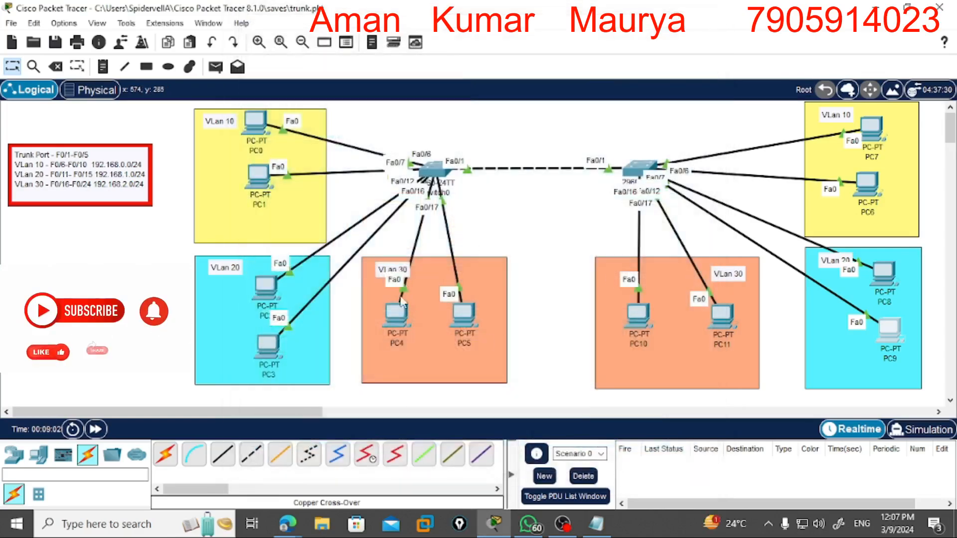
# Step: Give PC4 the static address 192.168.2.1, subnet mask 255.255.255.0 and default gateway 192.168.2.254
pyautogui.click(399, 321)
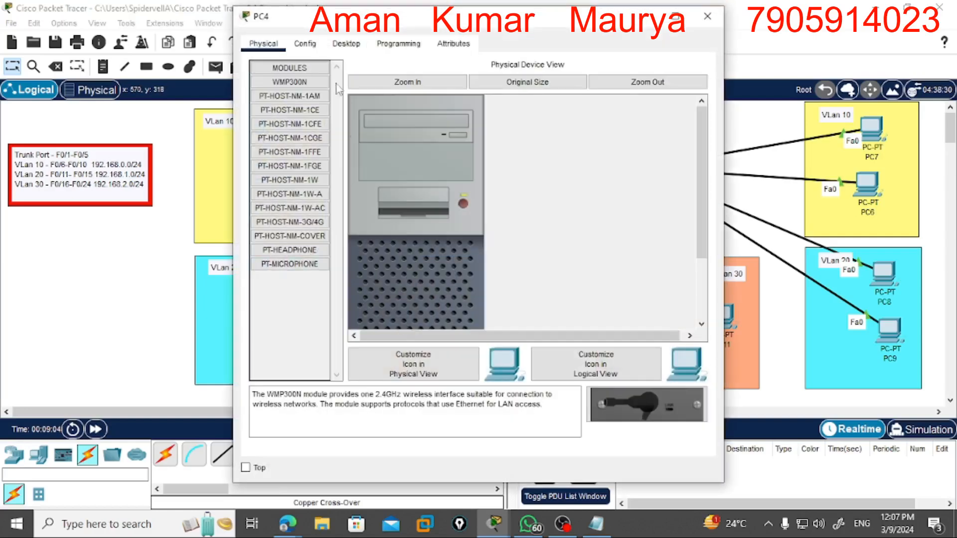
pyautogui.click(346, 43)
pyautogui.click(303, 109)
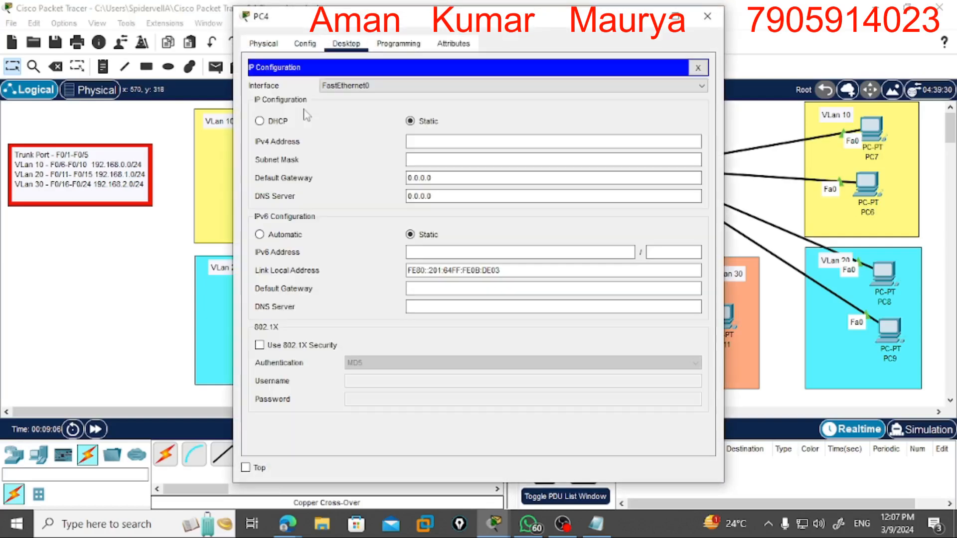
pyautogui.click(421, 141)
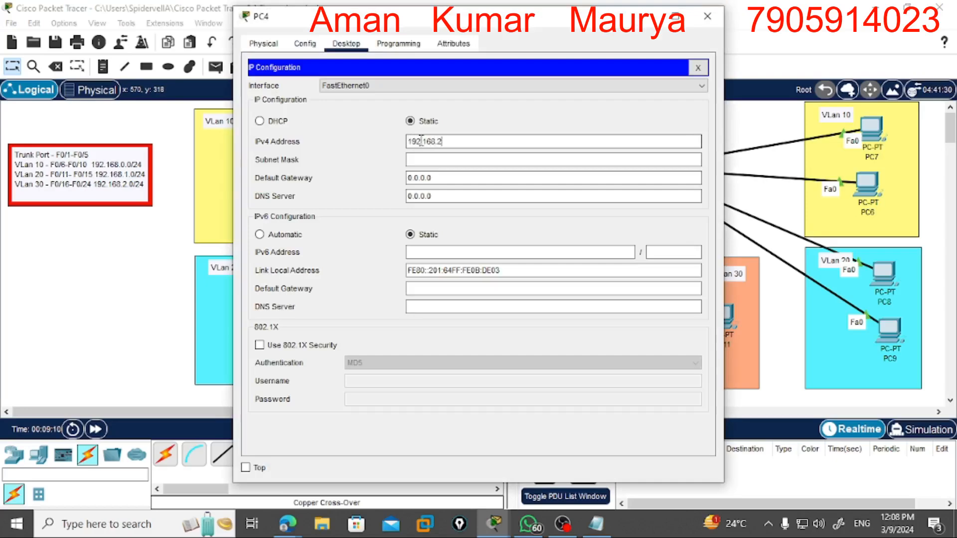
pyautogui.write('192.168.2.1')
pyautogui.press('Tab')
pyautogui.press('Tab')
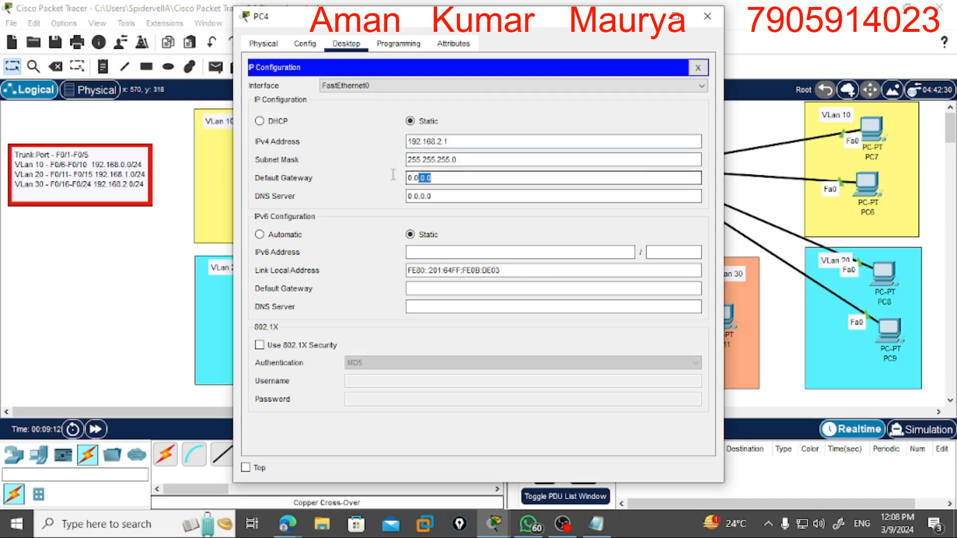
pyautogui.write('192.168.2.254')
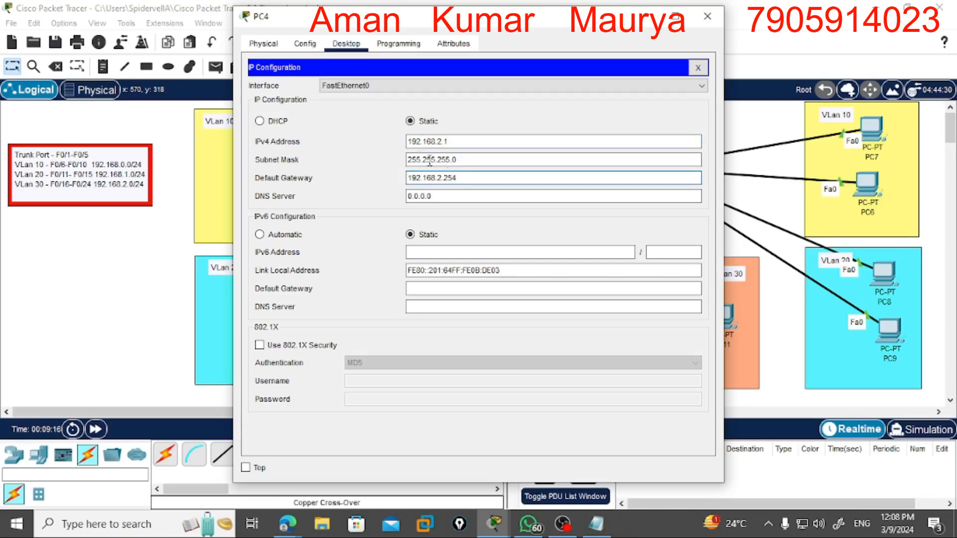
pyautogui.hotkey('shift', 'Home')
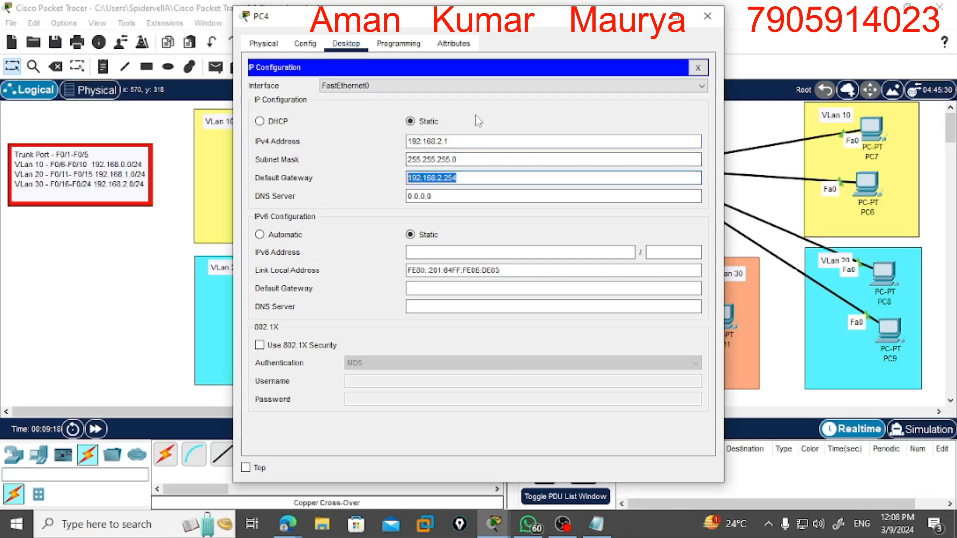
pyautogui.click(697, 67)
pyautogui.click(707, 16)
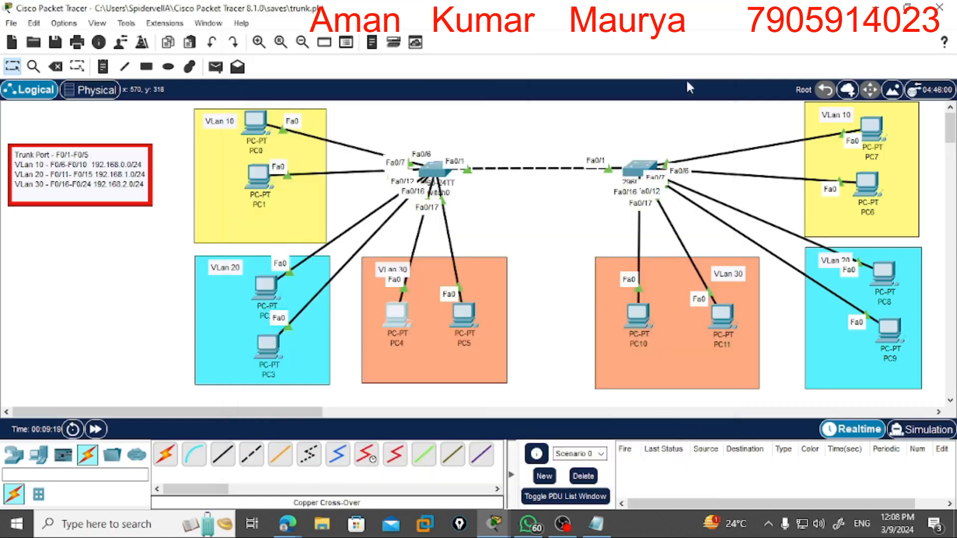
# Step: Give PC5 the static address 192.168.2.2, subnet mask 255.255.255.0 and default gateway 192.168.2.254
pyautogui.click(467, 299)
pyautogui.click(346, 43)
pyautogui.click(334, 87)
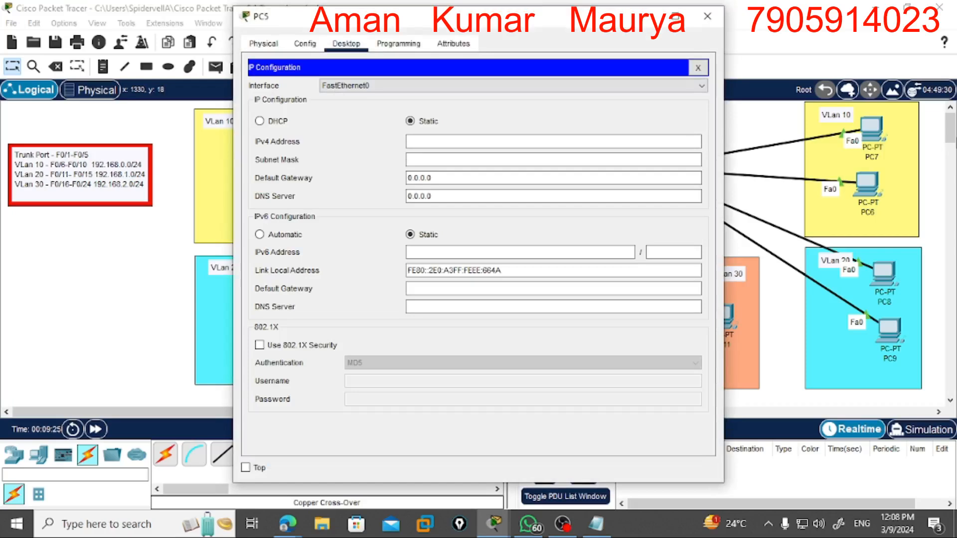
pyautogui.click(472, 141)
pyautogui.click(476, 159)
pyautogui.click(463, 177)
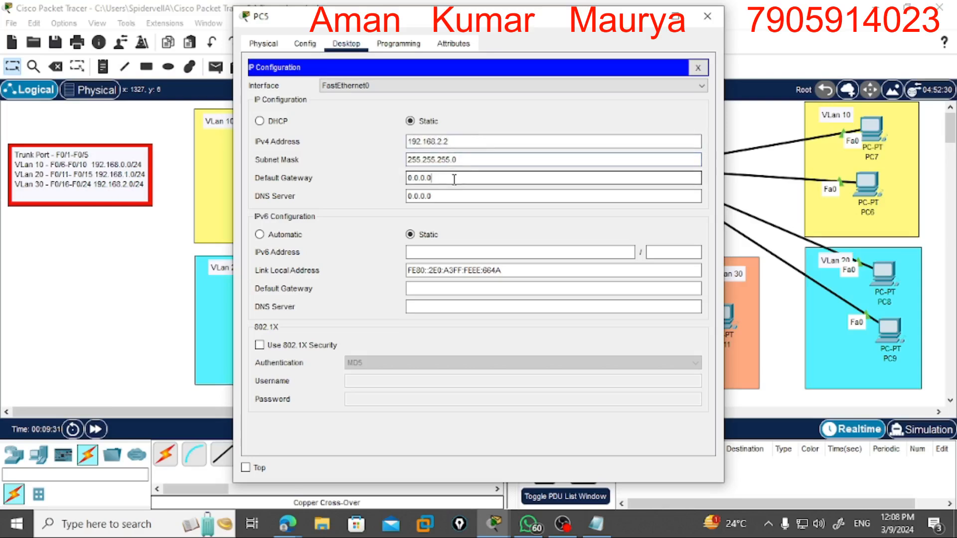
pyautogui.doubleClick(423, 178)
pyautogui.write('192.168.2.254')
pyautogui.click(697, 68)
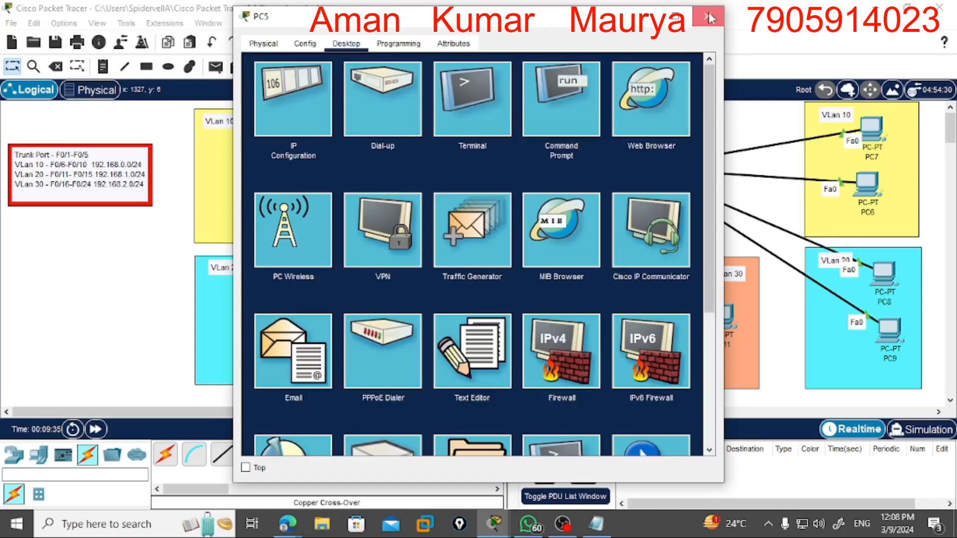
pyautogui.click(707, 16)
# Step: Give PC10 the static address 192.168.2.3, subnet mask 255.255.255.0 and default gateway 192.168.2.254
pyautogui.click(640, 313)
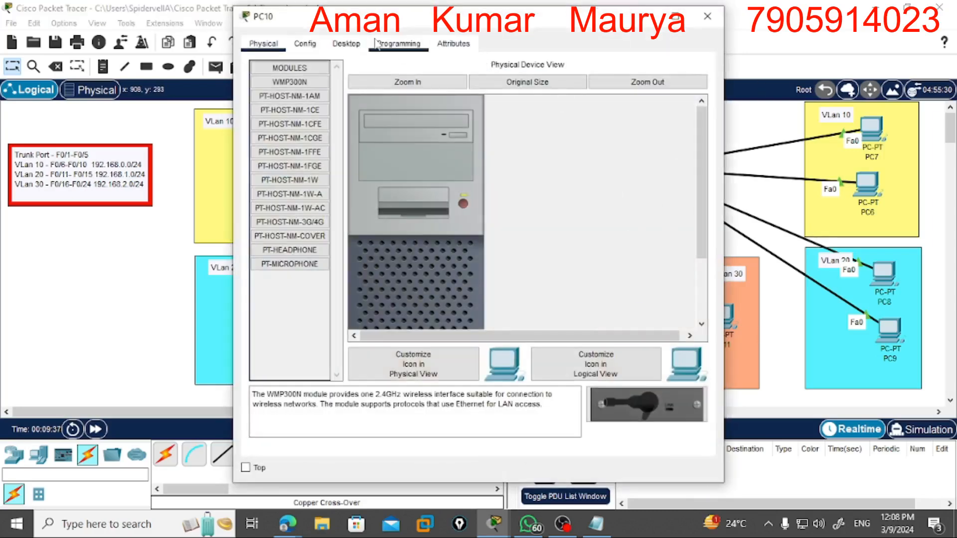
pyautogui.click(346, 44)
pyautogui.click(305, 80)
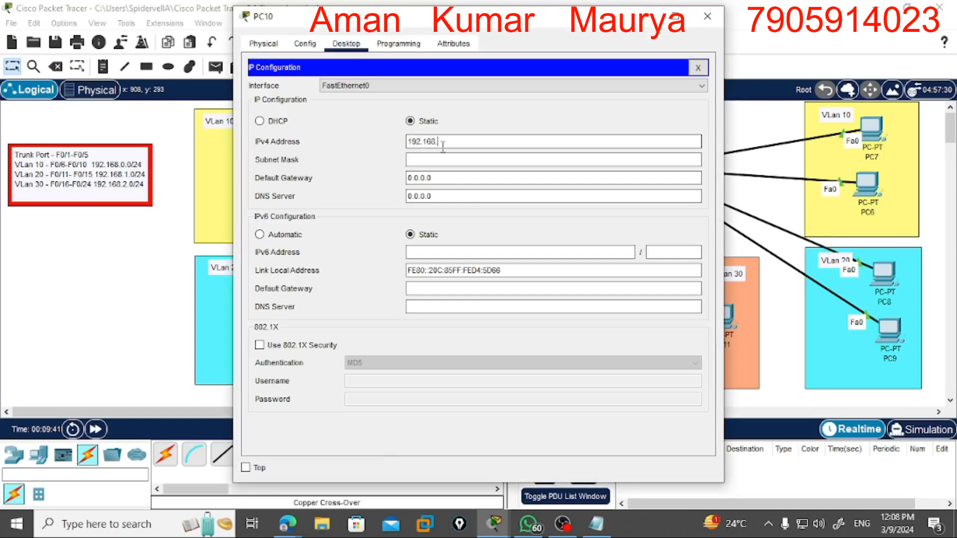
pyautogui.click(446, 159)
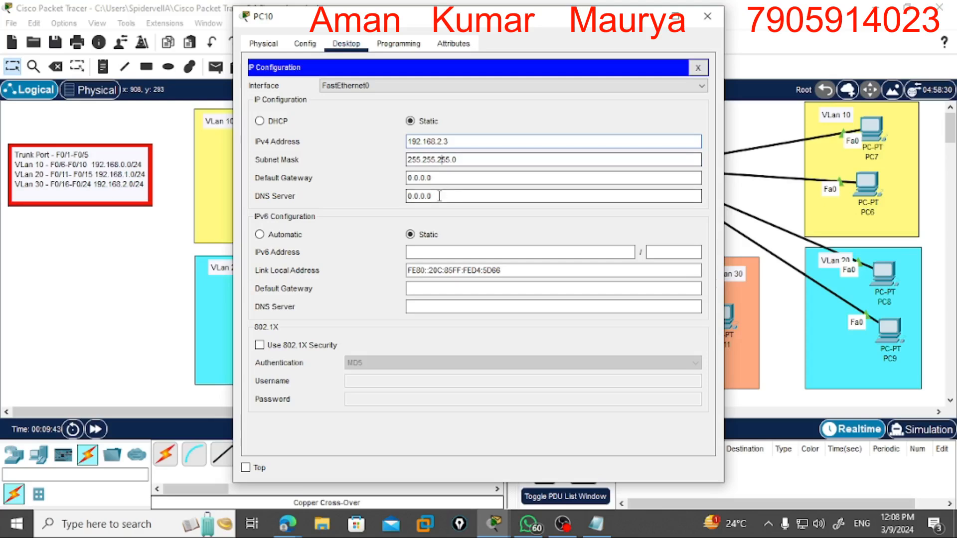
pyautogui.press('Tab')
pyautogui.write('192.168.2.254')
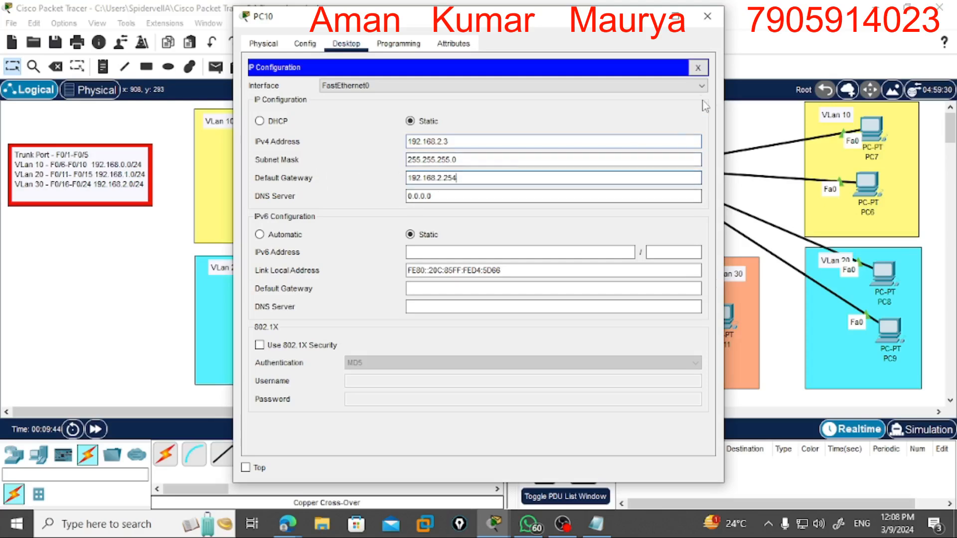
pyautogui.click(698, 68)
pyautogui.click(707, 19)
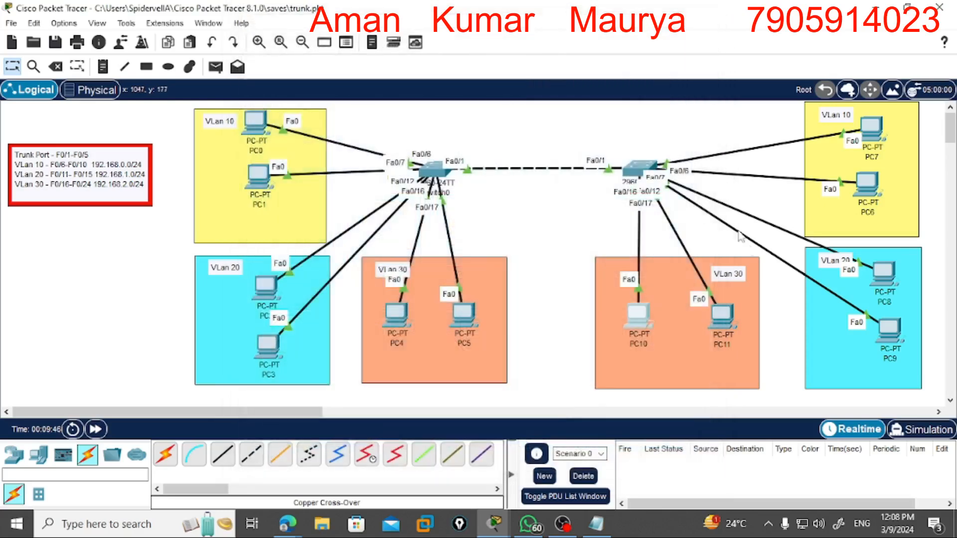
# Step: Give PC11 the static address 192.168.2.4, subnet mask 255.255.255.0 and default gateway 192.168.2.254
pyautogui.click(725, 319)
pyautogui.click(344, 45)
pyautogui.click(303, 82)
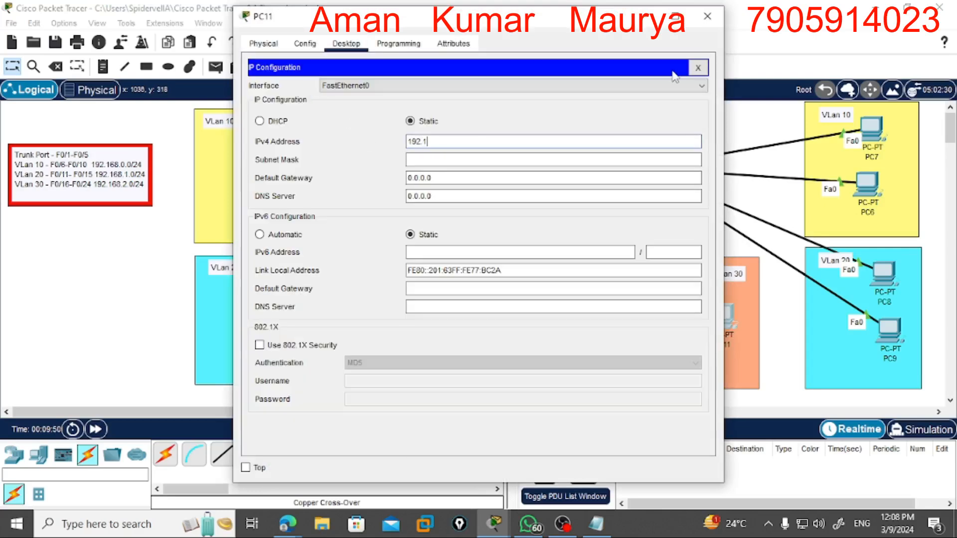
pyautogui.click(482, 158)
pyautogui.press('Tab')
pyautogui.write('192.168.2.254')
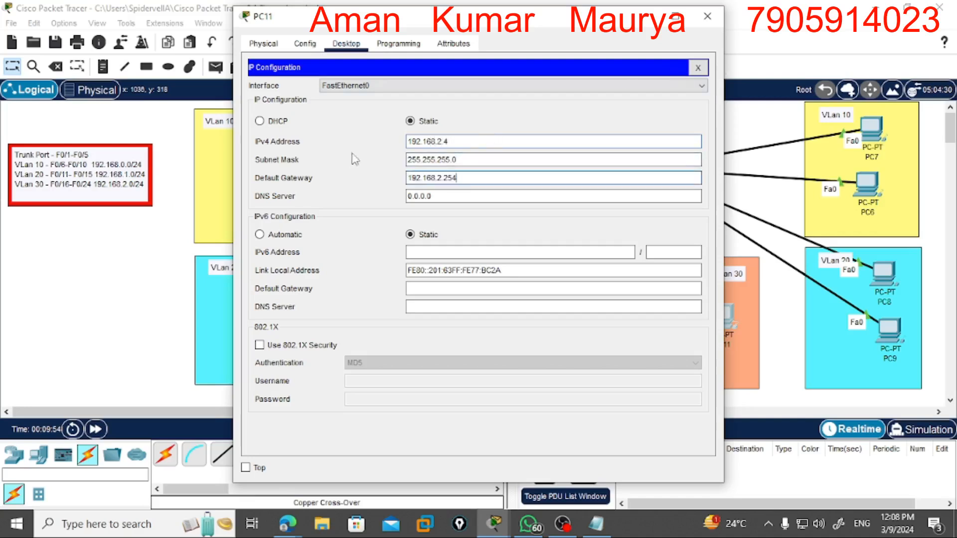
pyautogui.click(698, 67)
pyautogui.click(712, 24)
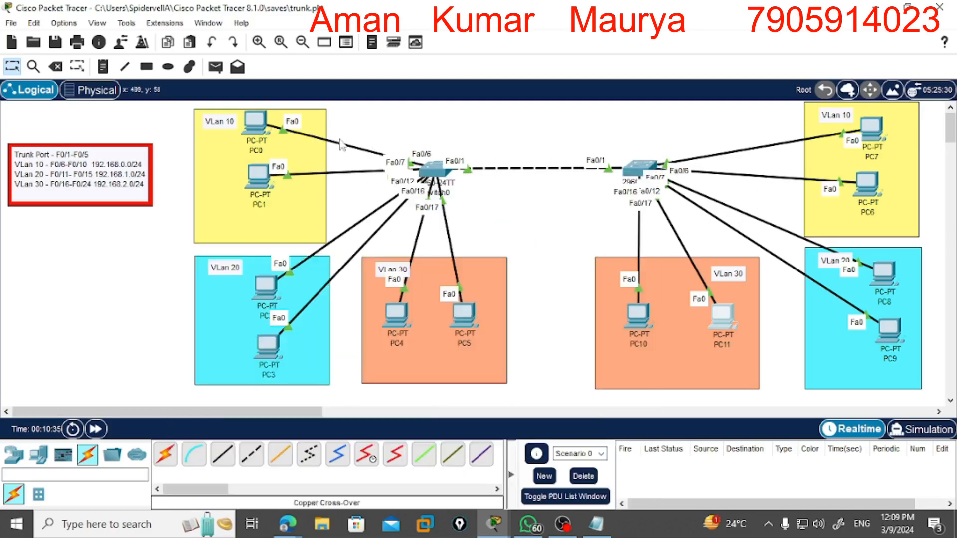
# Step: Switch to simulation mode and ping 192.168.0.3 from PC0's command prompt
pyautogui.click(255, 128)
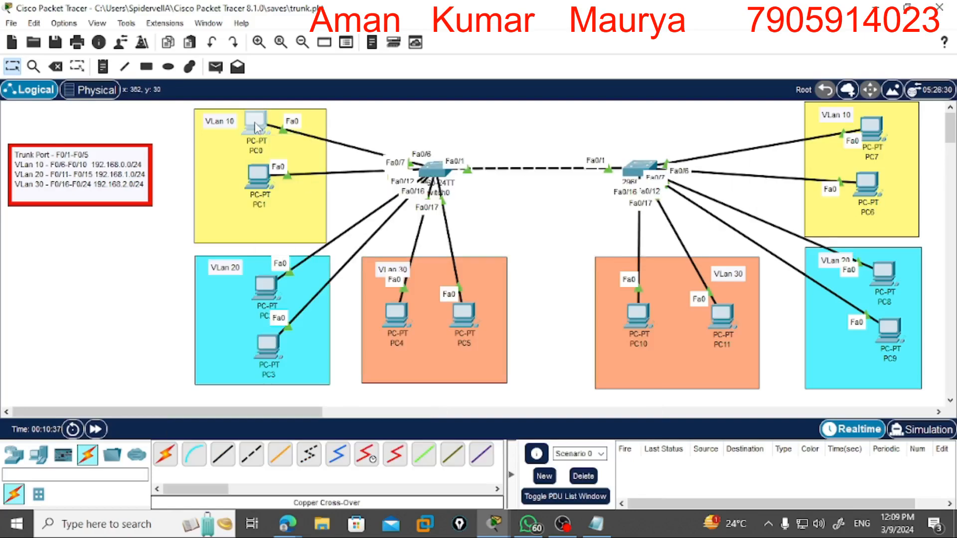
pyautogui.click(589, 104)
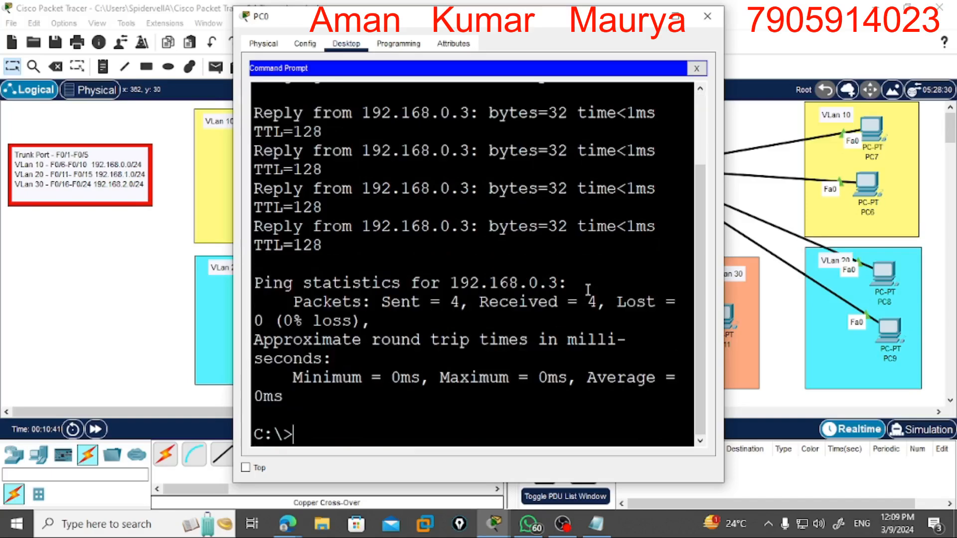
pyautogui.press('Up')
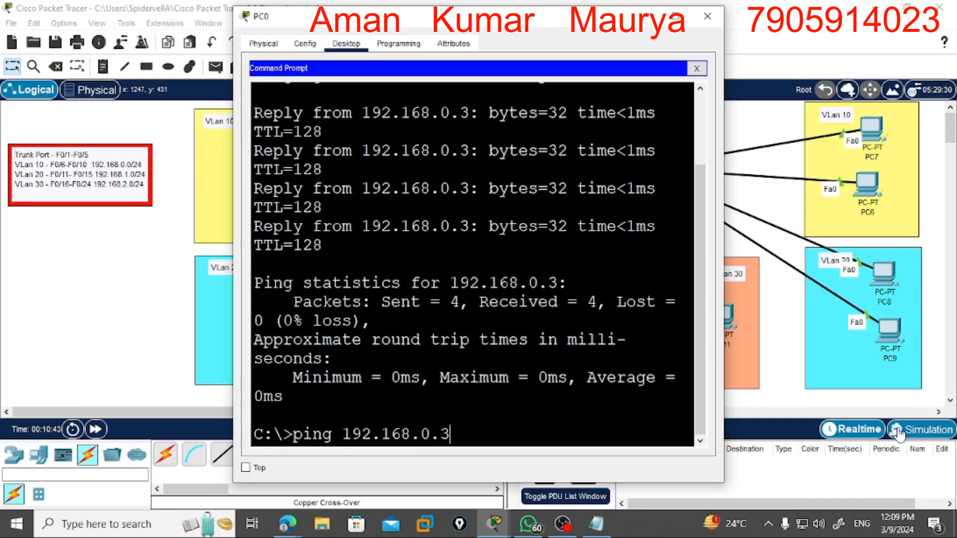
pyautogui.click(921, 430)
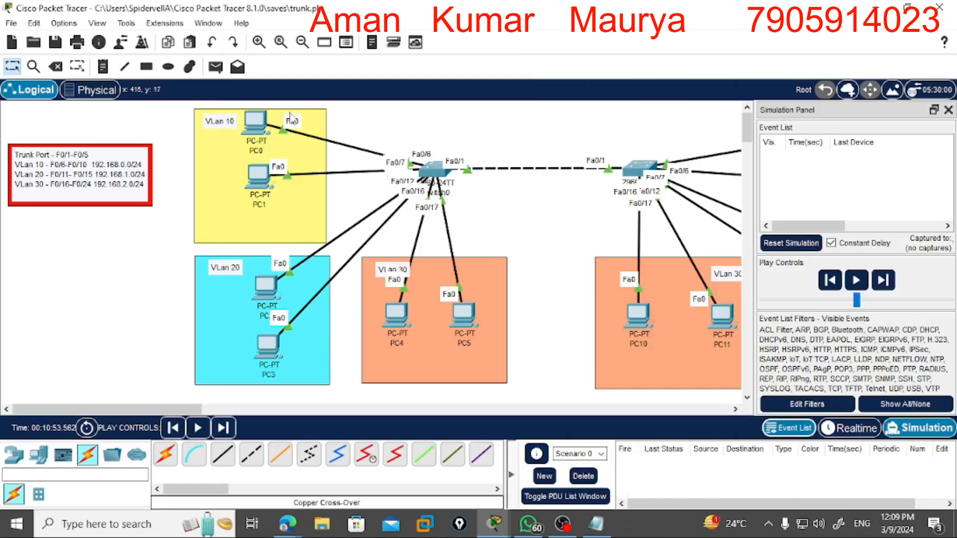
pyautogui.click(254, 119)
pyautogui.press('Return')
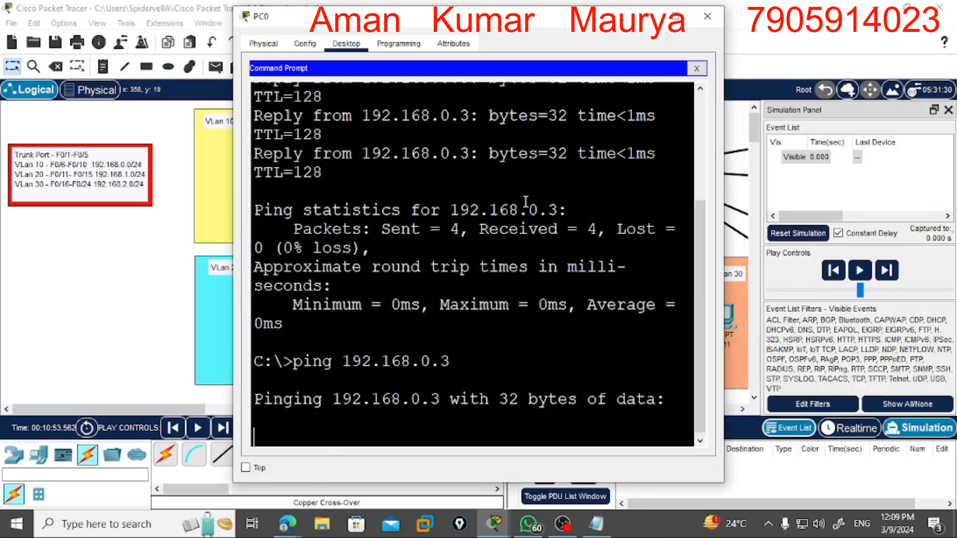
# Step: Advance the simulation by two events so the ping packet travels from PC0 through Switch0 to Switch1
pyautogui.click(817, 157)
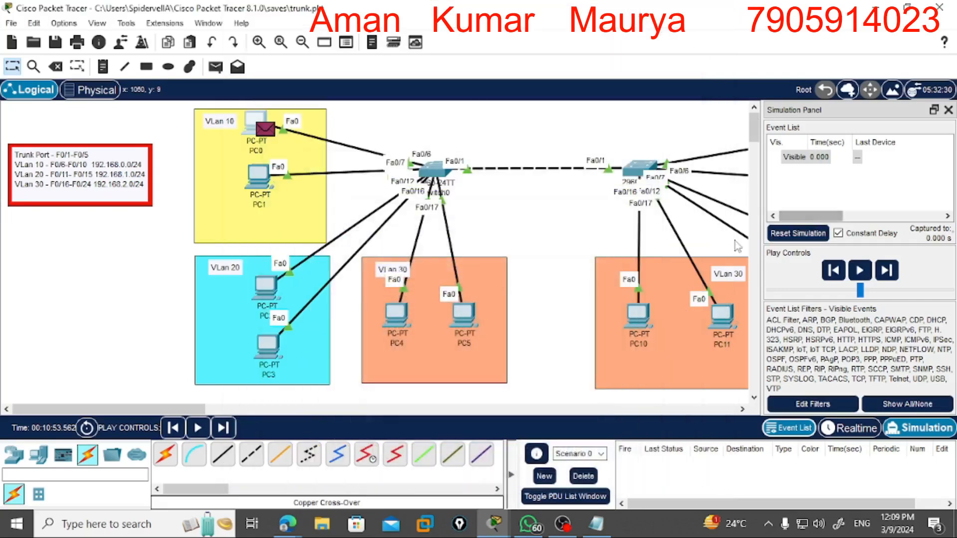
pyautogui.click(886, 270)
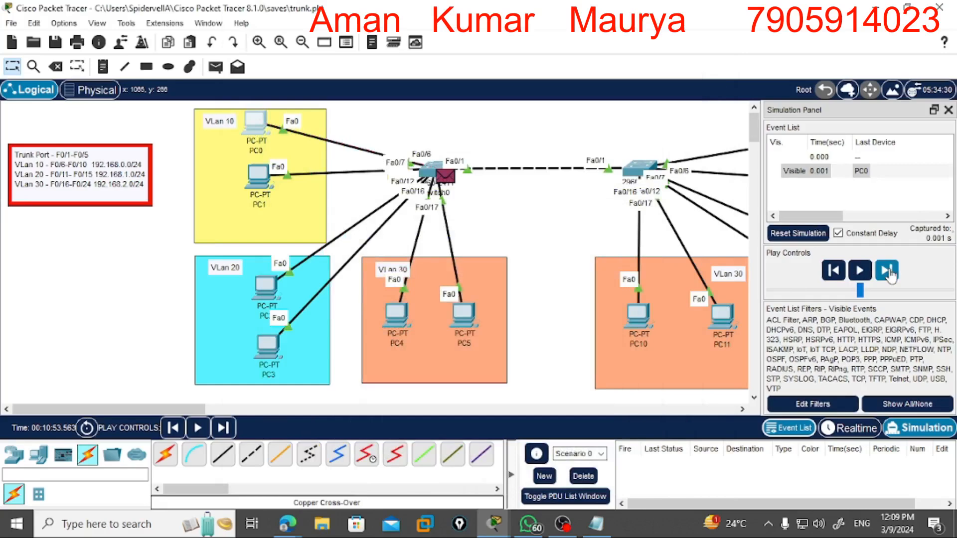
pyautogui.click(888, 272)
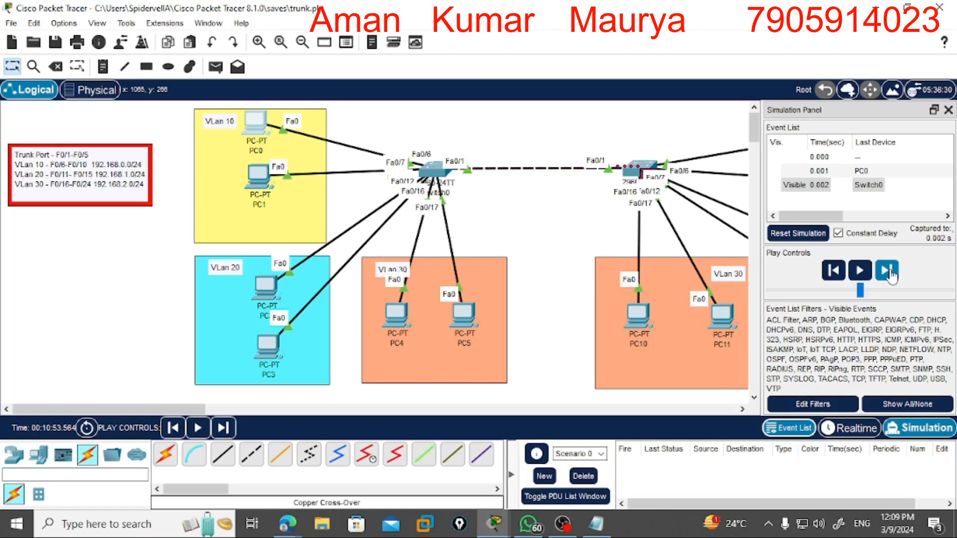
# Step: Examine the packet's PDU details at Switch1, including the inbound 802.1q tag, IP and ICMP fields, and the outbound frame
pyautogui.click(870, 185)
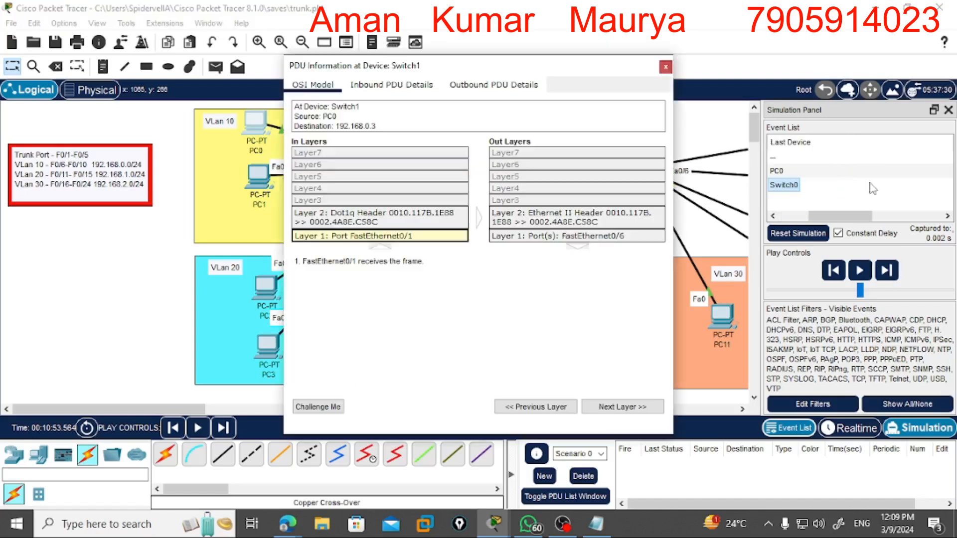
pyautogui.click(414, 88)
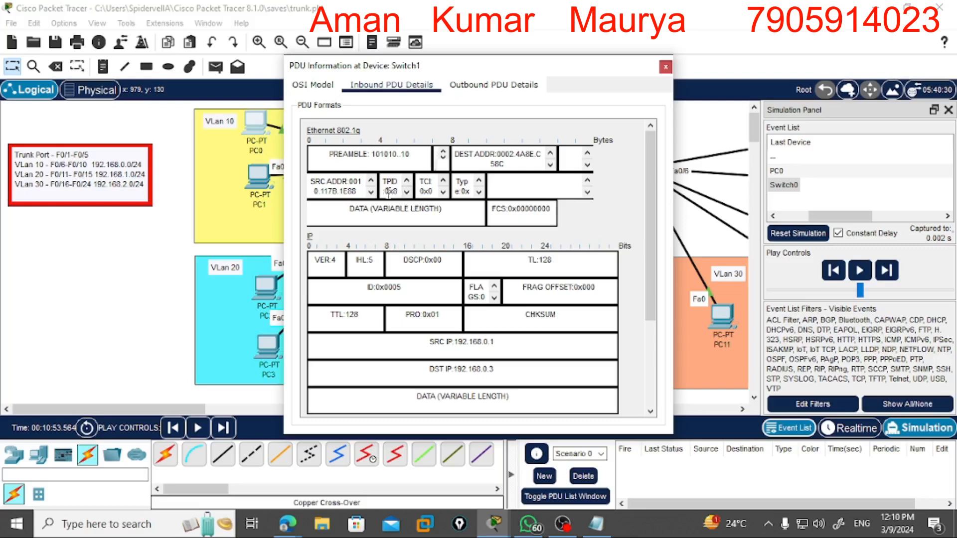
pyautogui.moveTo(419, 191); pyautogui.dragTo(435, 189)
pyautogui.doubleClick(609, 67)
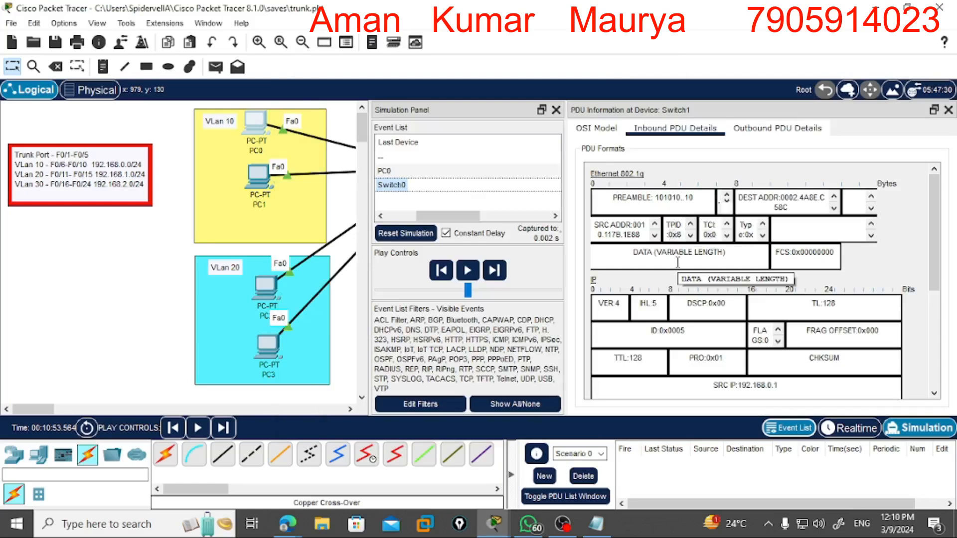
pyautogui.scroll(-3, 751, 306)
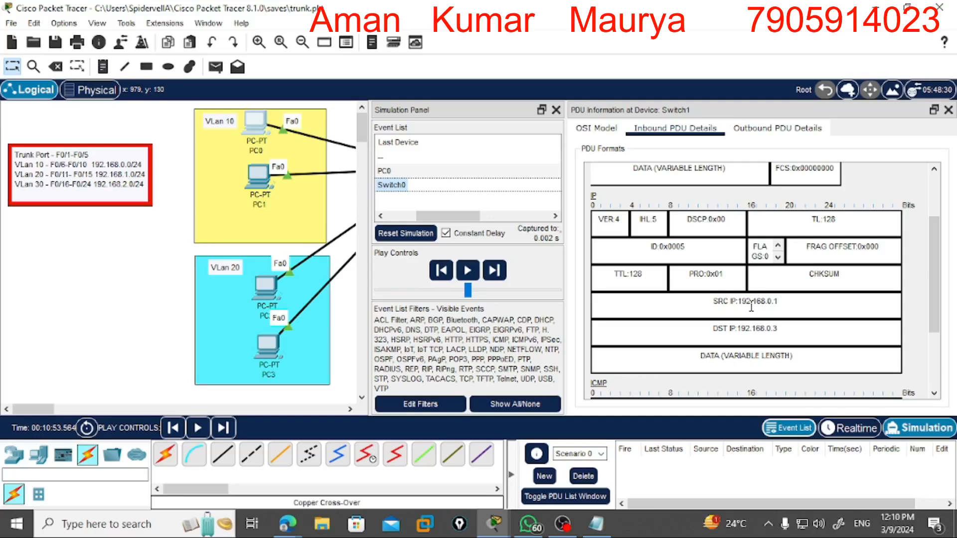
pyautogui.click(709, 298)
pyautogui.moveTo(730, 329); pyautogui.dragTo(740, 331)
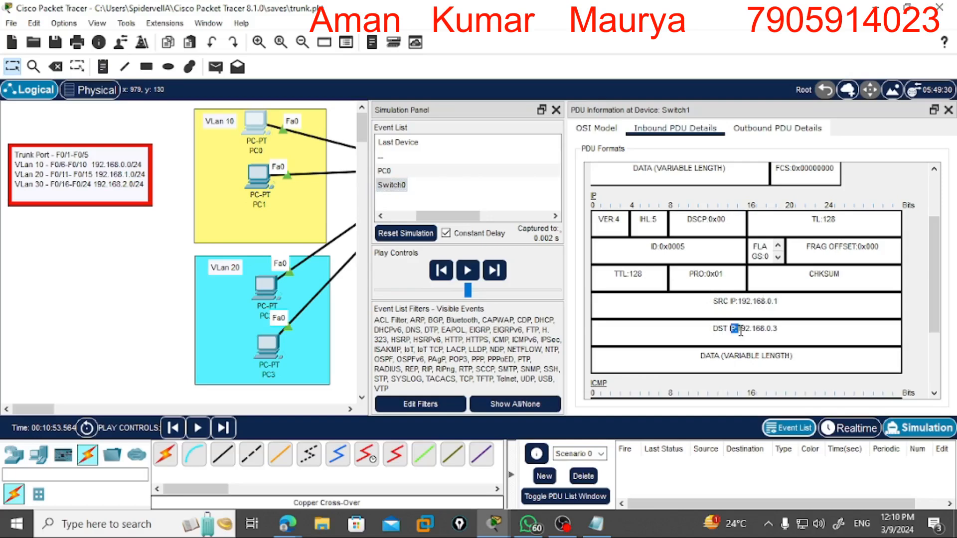
pyautogui.scroll(-4, 741, 332)
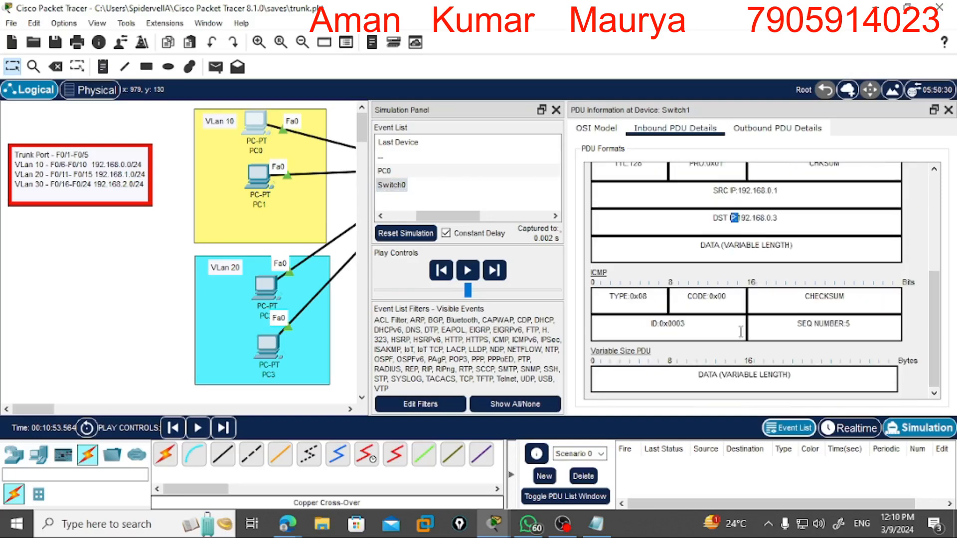
pyautogui.scroll(7, 741, 332)
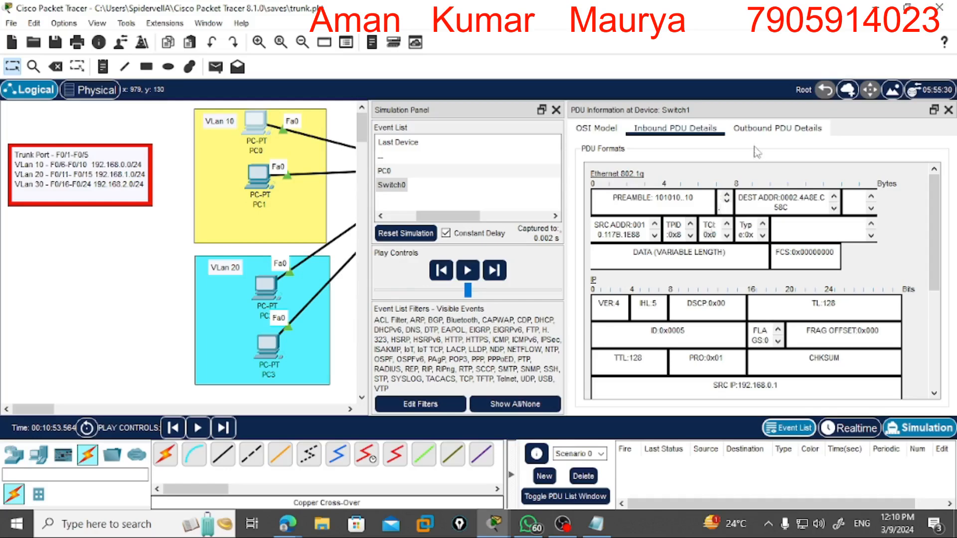
pyautogui.click(755, 131)
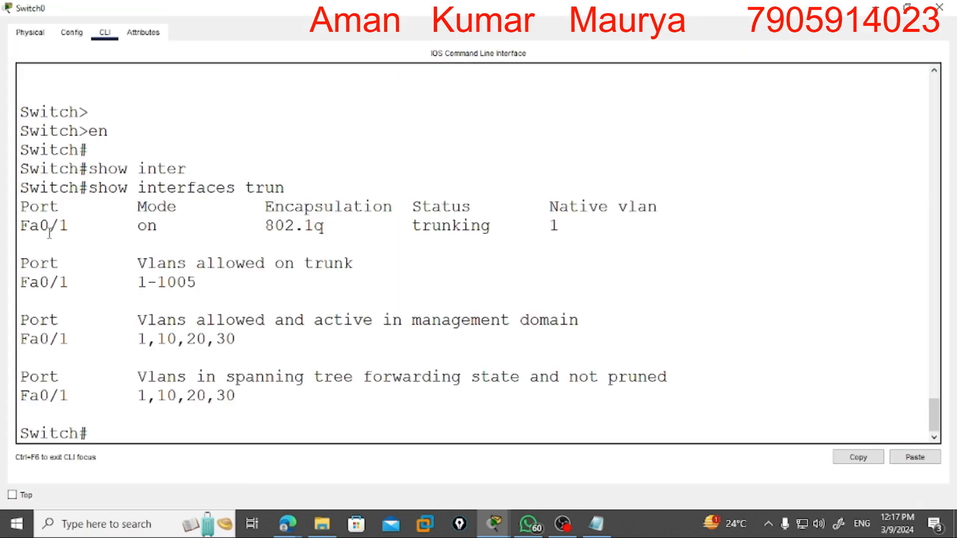
# Step: Review Switch0's trunk listing for port Fa0/1: mode, encapsulation, status, native VLAN, and the allowed and active VLANs
pyautogui.moveTo(19, 226); pyautogui.dragTo(67, 225)
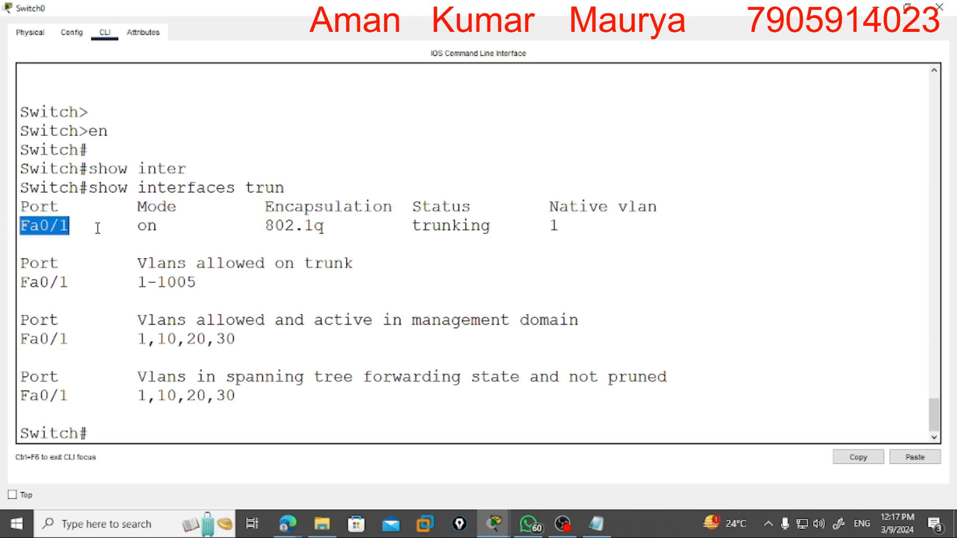
pyautogui.click(147, 228)
pyautogui.moveTo(149, 230); pyautogui.dragTo(160, 228)
pyautogui.moveTo(275, 226); pyautogui.dragTo(328, 224)
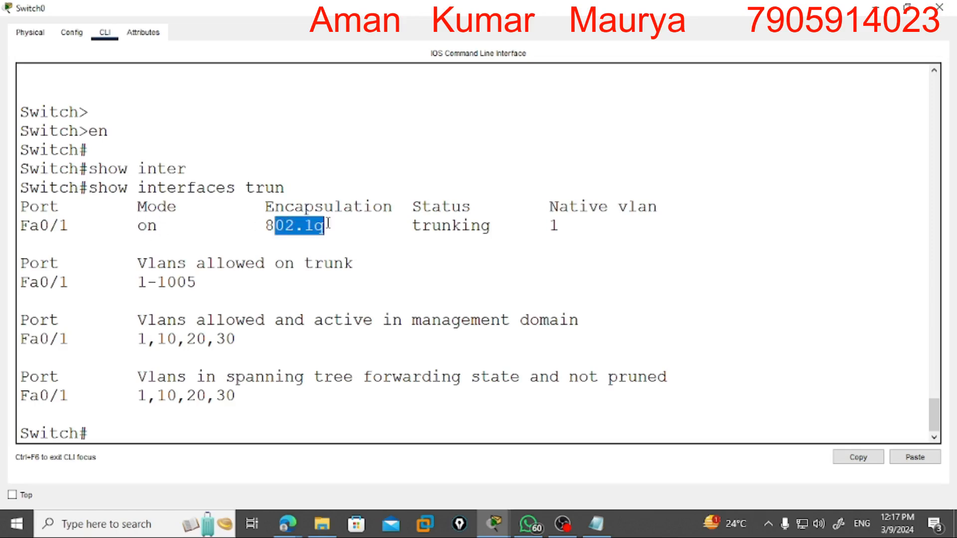
pyautogui.moveTo(413, 226); pyautogui.dragTo(499, 226)
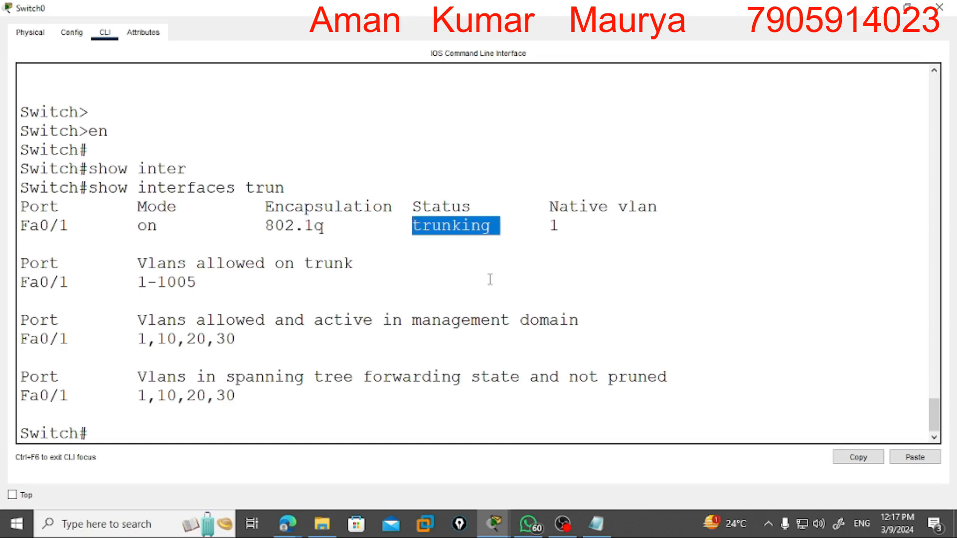
pyautogui.moveTo(539, 225); pyautogui.dragTo(571, 224)
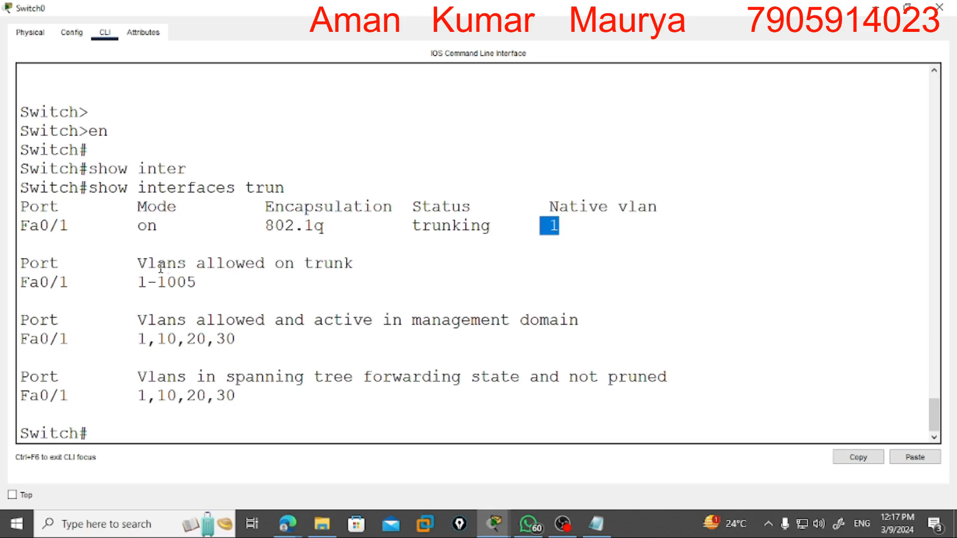
pyautogui.moveTo(134, 284); pyautogui.dragTo(204, 280)
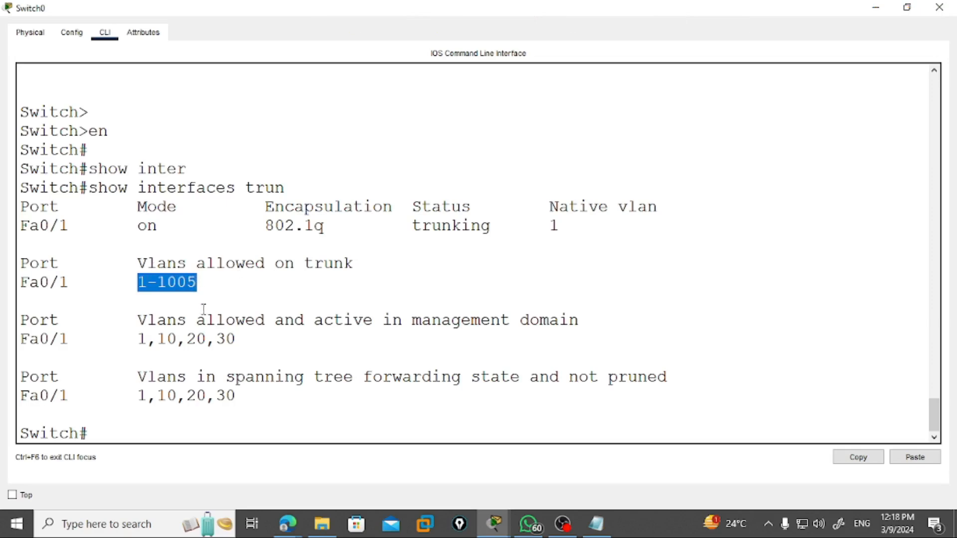
pyautogui.moveTo(141, 339); pyautogui.dragTo(236, 339)
pyautogui.click(201, 337)
pyautogui.click(225, 338)
pyautogui.click(270, 344)
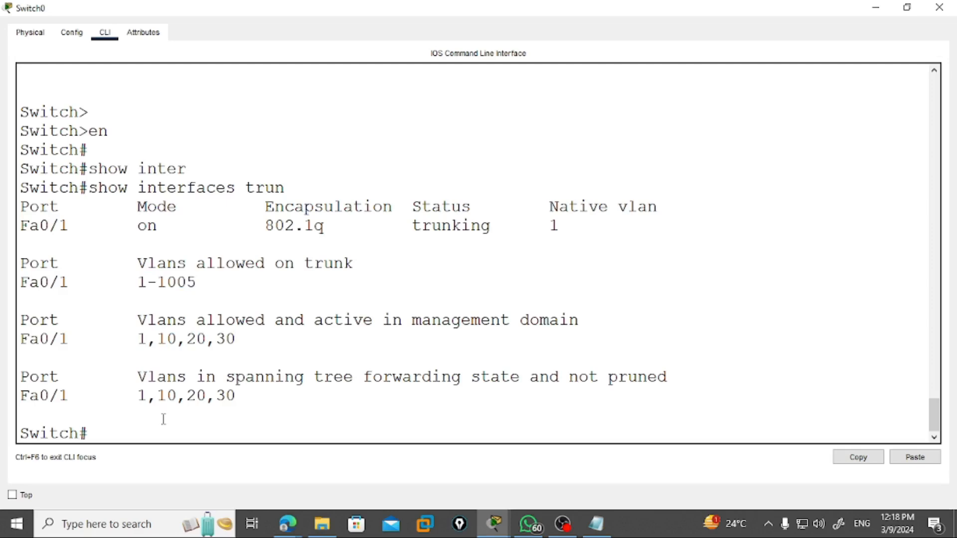